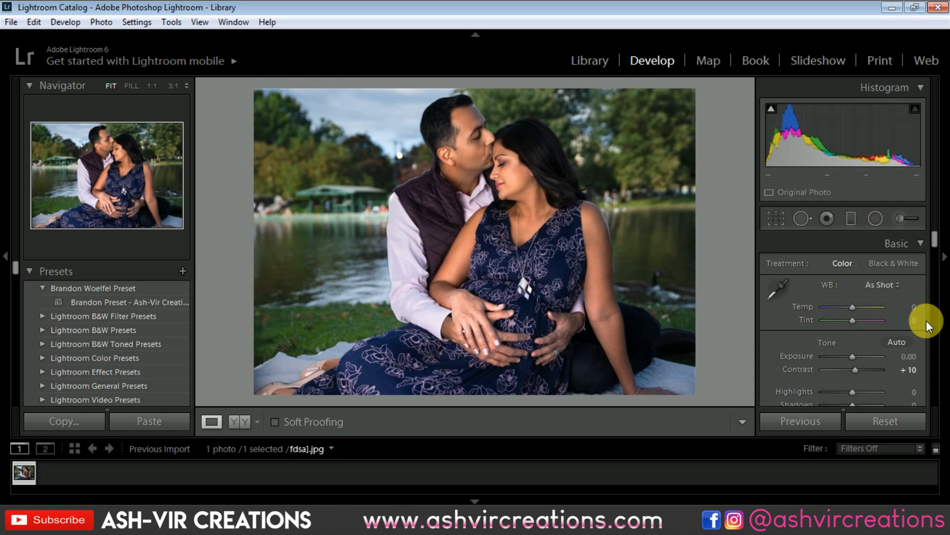
Set Highlights to -5, Shadows to +26, Whites to -7, Blacks to -19 and Clarity to +10.
scroll(926, 321, down, 3)
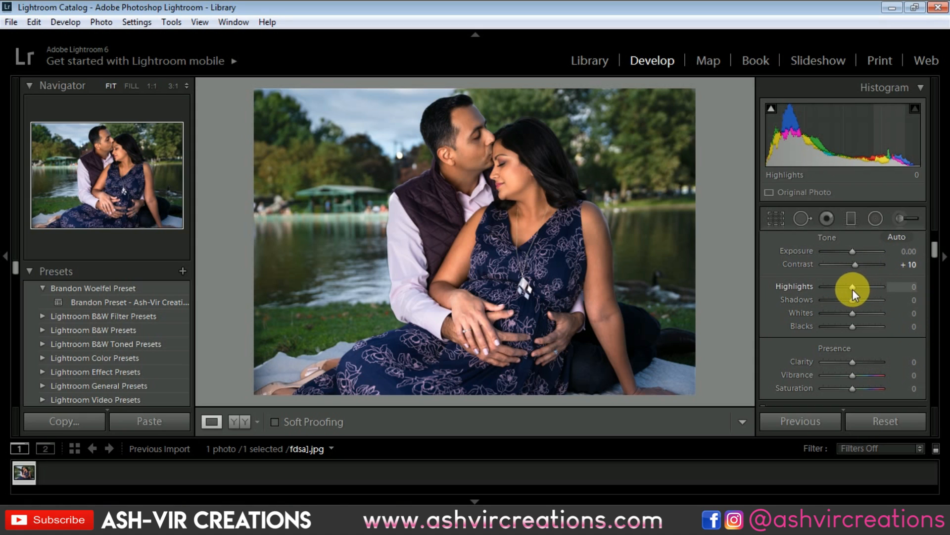
mouse_move(852, 300)
mouse_down()
mouse_move(864, 300)
mouse_move(825, 284)
mouse_move(851, 288)
mouse_up()
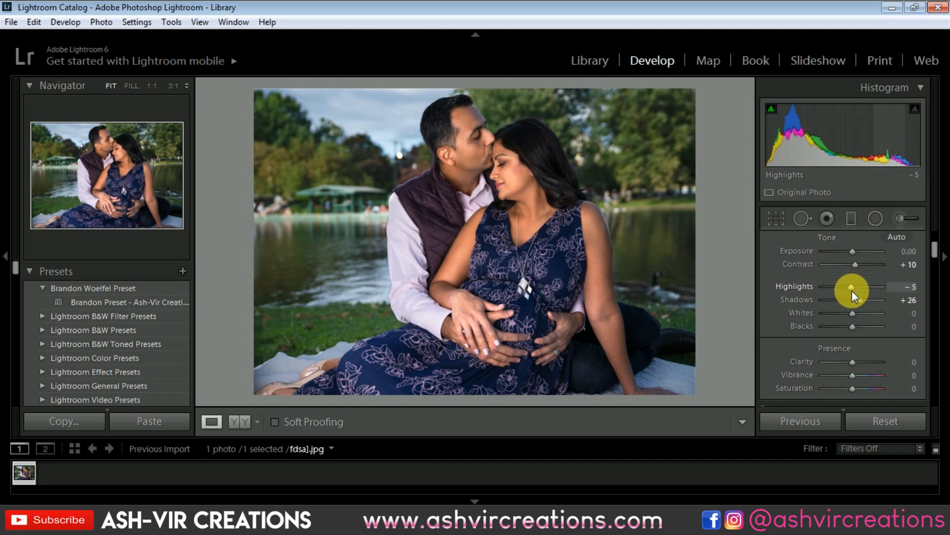
mouse_move(851, 312)
mouse_down()
mouse_move(840, 313)
mouse_move(861, 317)
mouse_move(851, 317)
mouse_up()
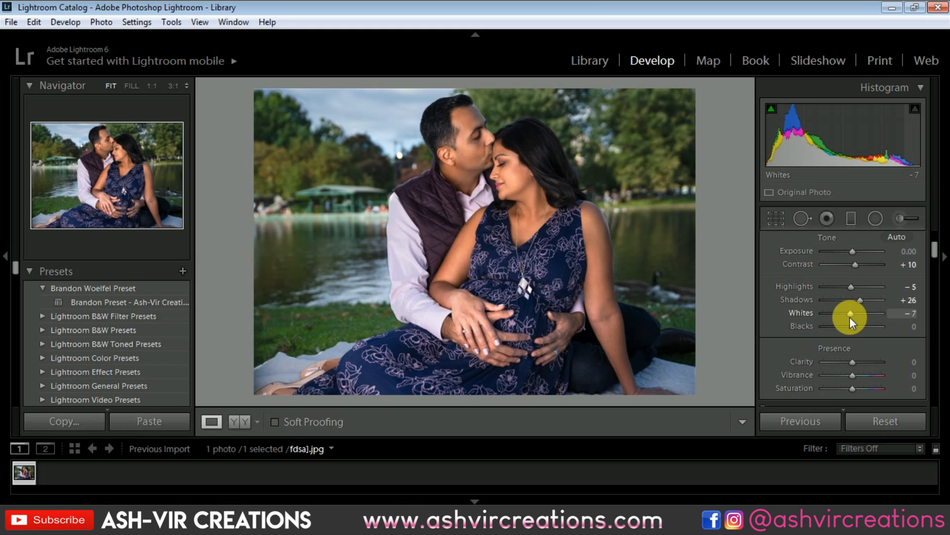
mouse_move(852, 326)
mouse_down()
mouse_move(842, 324)
mouse_move(860, 325)
mouse_move(832, 324)
mouse_move(858, 329)
mouse_move(847, 327)
mouse_up()
scroll(922, 325, down, 2)
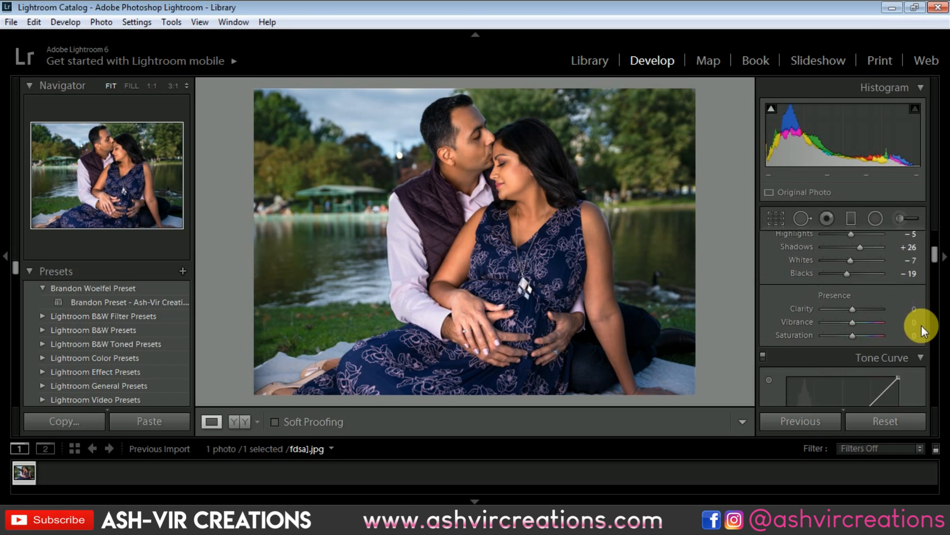
drag(853, 310, 857, 310)
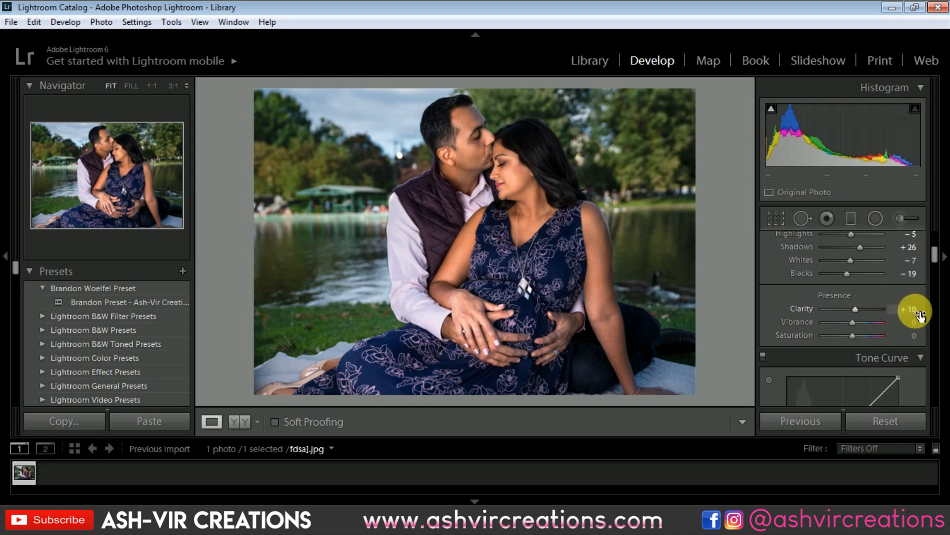
In the camera calibration, set the Blue Primary hue to -40 and its saturation to +21.
scroll(919, 304, down, 10)
scroll(918, 304, down, 10)
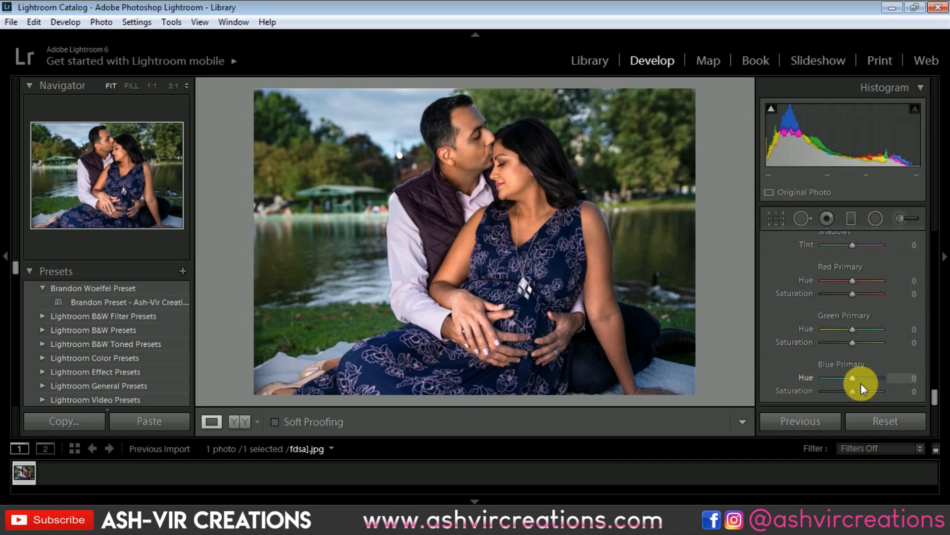
mouse_move(847, 377)
mouse_down()
mouse_move(815, 377)
mouse_move(847, 377)
mouse_move(836, 377)
mouse_up()
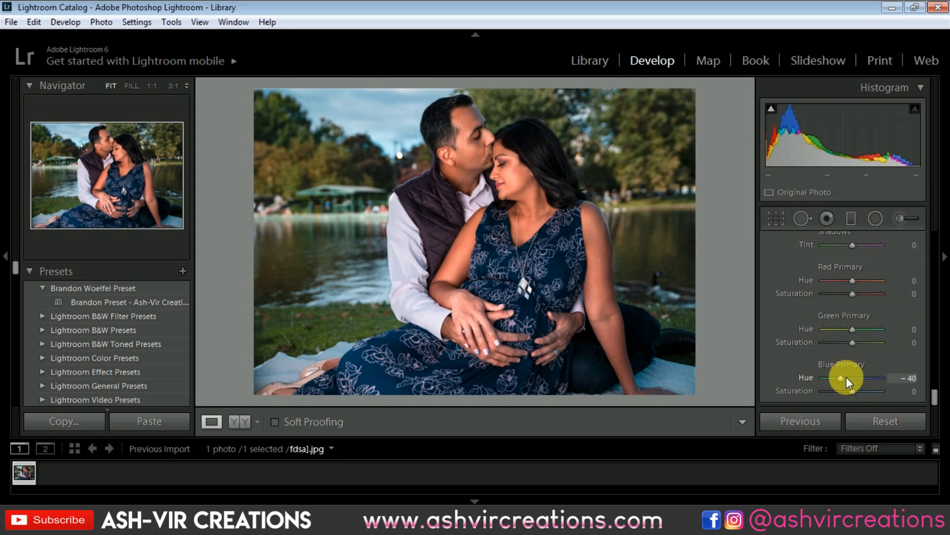
mouse_move(858, 391)
mouse_down()
mouse_move(868, 393)
mouse_move(861, 390)
mouse_up()
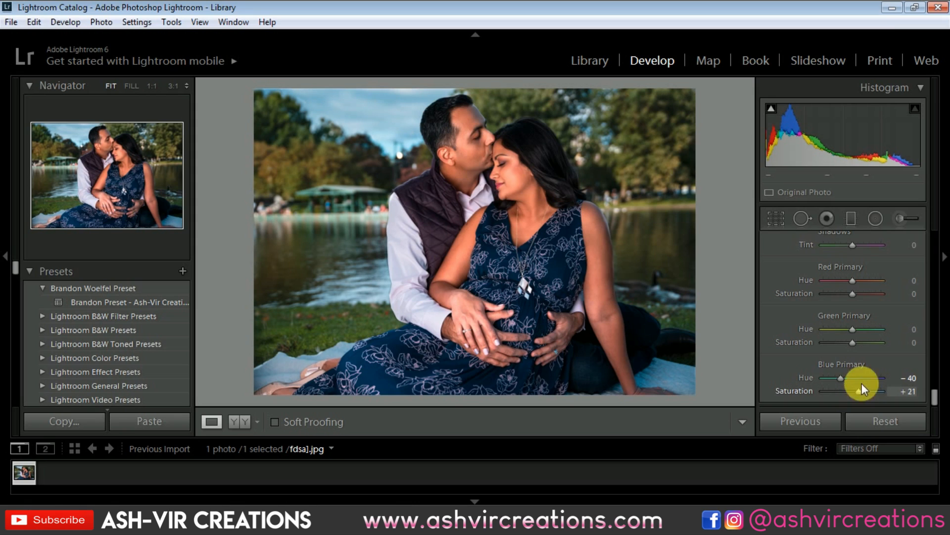
scroll(925, 301, up, 2)
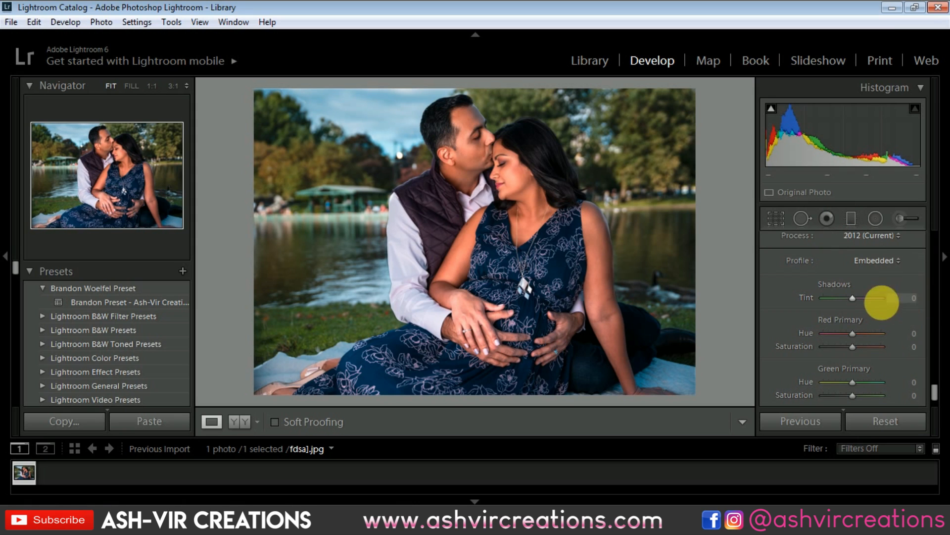
mouse_move(853, 333)
mouse_down()
mouse_move(863, 333)
mouse_move(852, 333)
mouse_up()
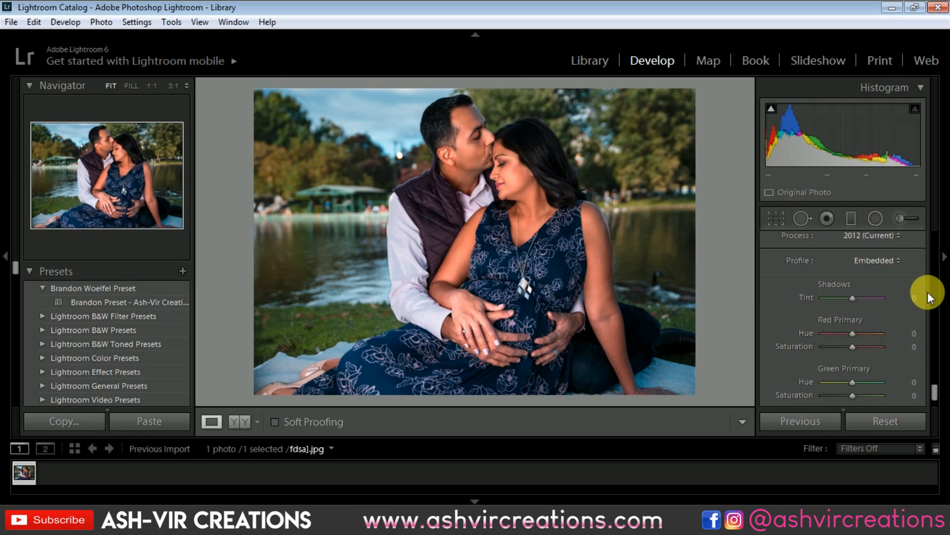
In the HSL hue adjustments, set Red to +42 and Orange to -4.
scroll(914, 287, up, 5)
scroll(915, 287, up, 5)
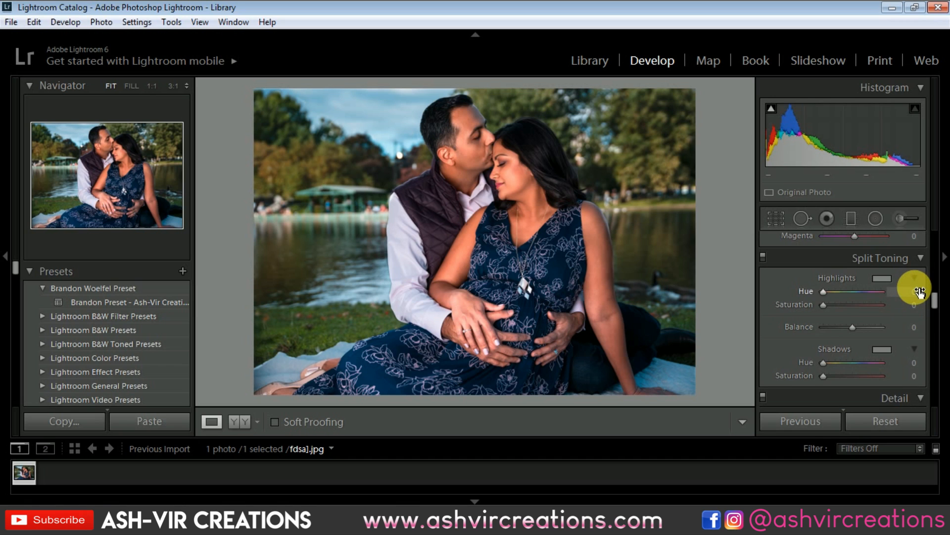
scroll(917, 277, up, 3)
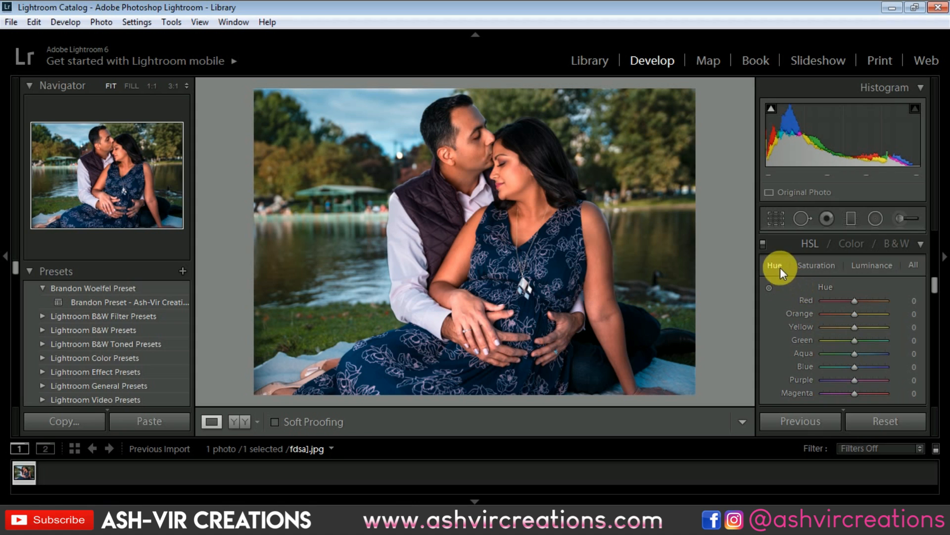
drag(855, 300, 868, 302)
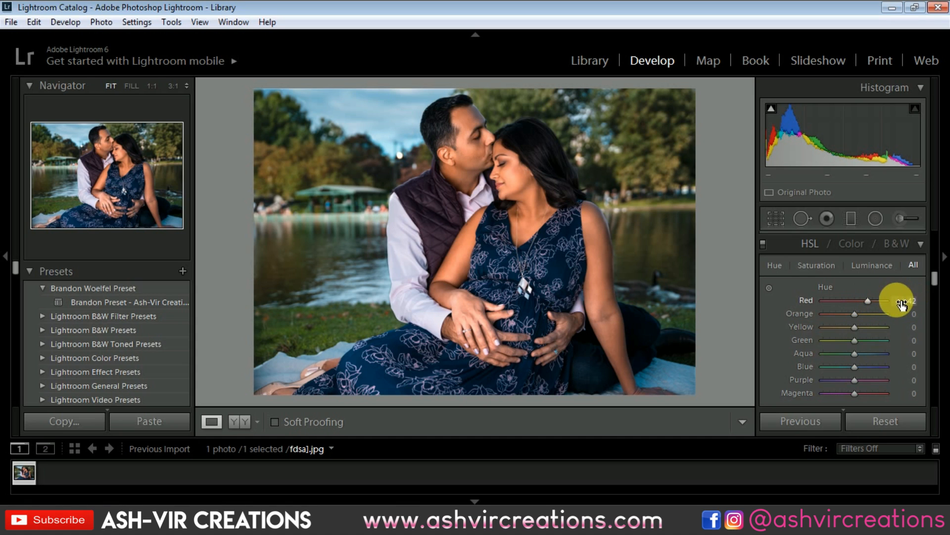
mouse_move(855, 315)
mouse_down()
mouse_move(821, 313)
mouse_move(881, 311)
mouse_move(841, 312)
mouse_move(850, 312)
mouse_up()
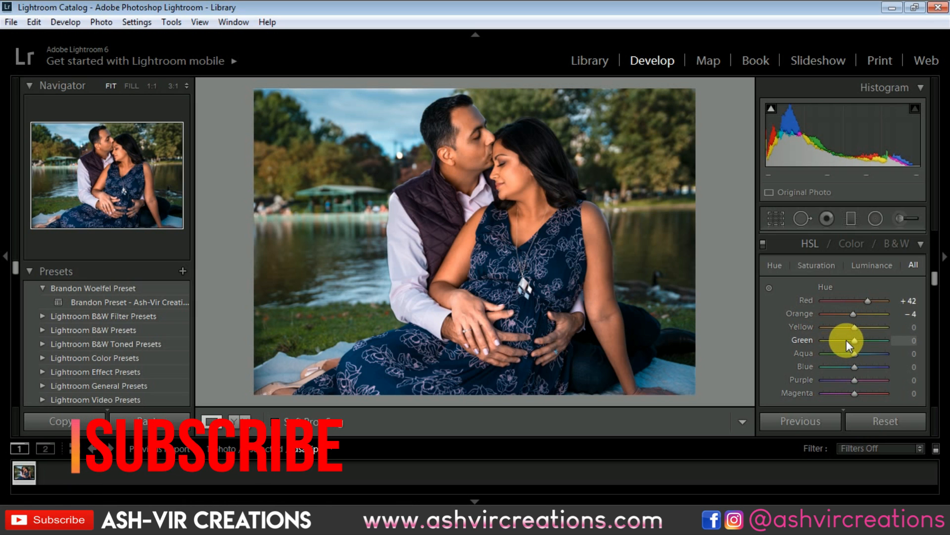
Try the Green hue at both extremes, +100 and -100, and leave it at -100.
drag(847, 340, 943, 347)
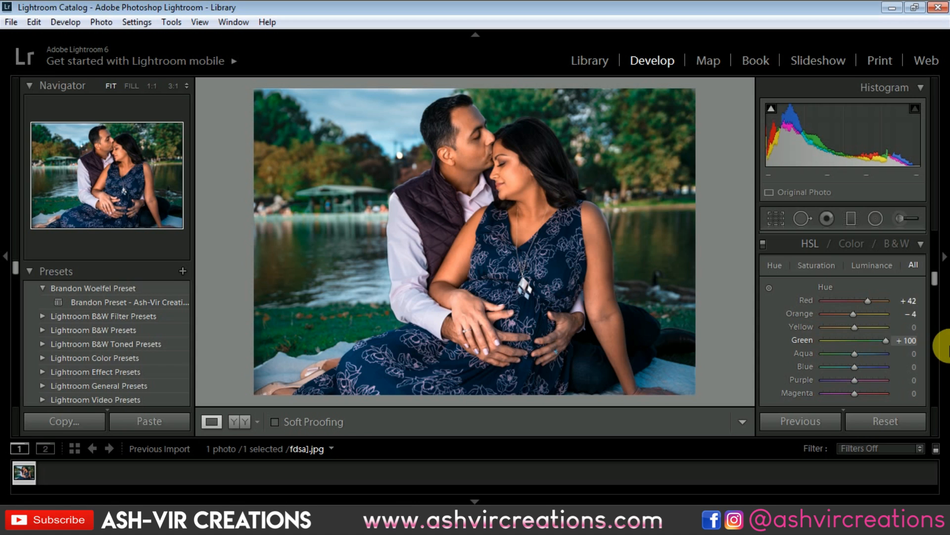
drag(943, 347, 785, 347)
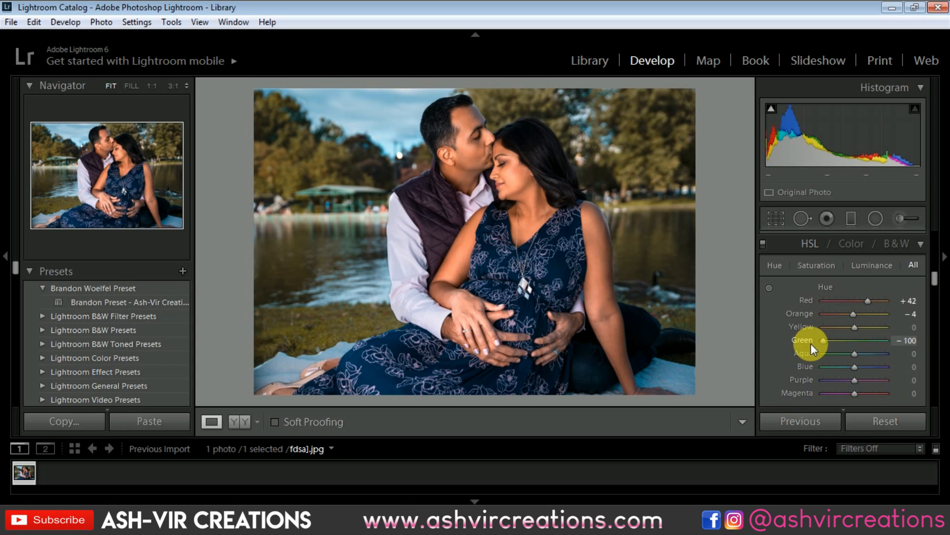
drag(813, 342, 825, 342)
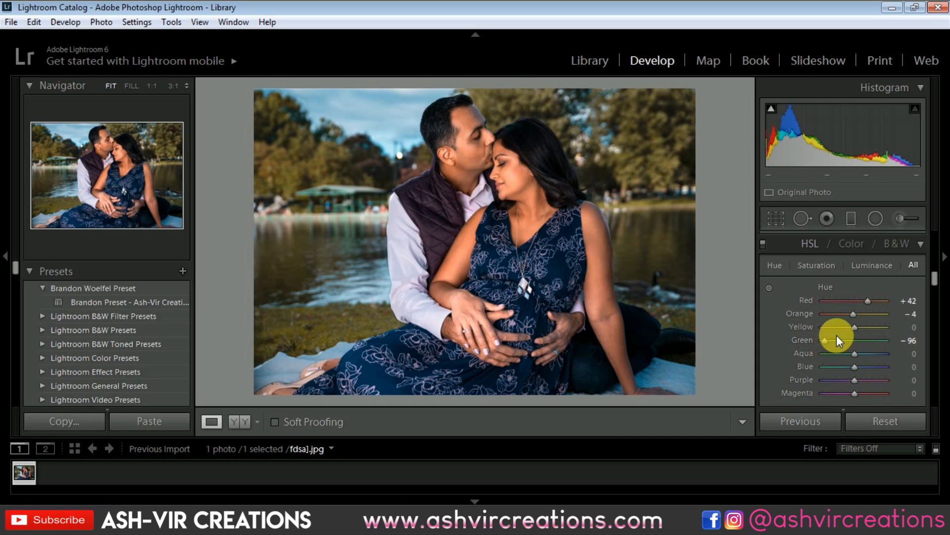
drag(840, 340, 758, 362)
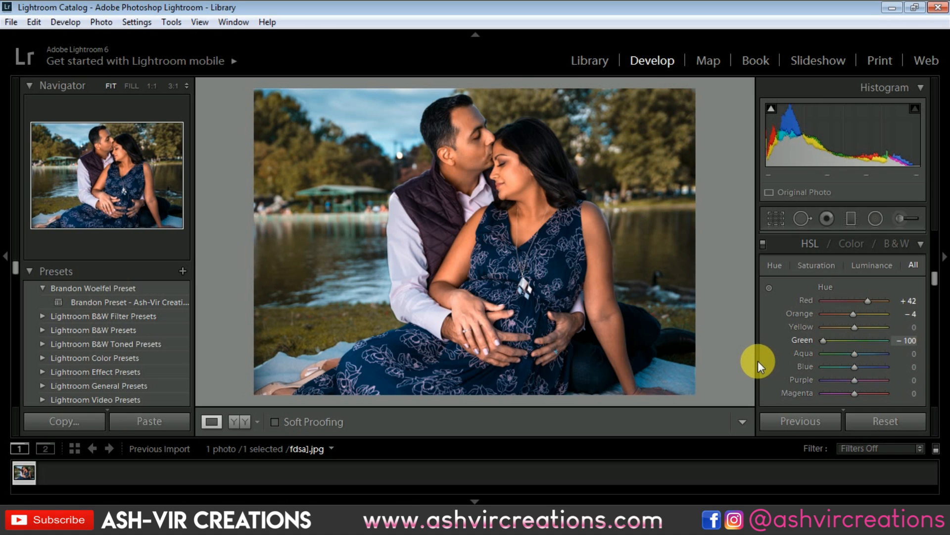
Set the Green saturation to +40 in HSL, and shift the Aqua hue to -27 and the Blue hue to -22.
click(816, 265)
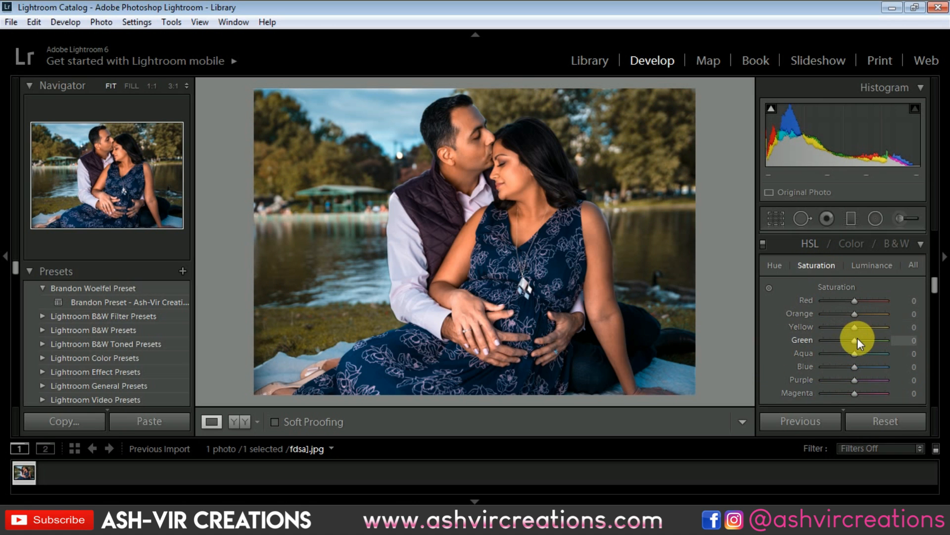
mouse_move(860, 339)
mouse_down()
mouse_move(886, 341)
mouse_move(867, 341)
mouse_up()
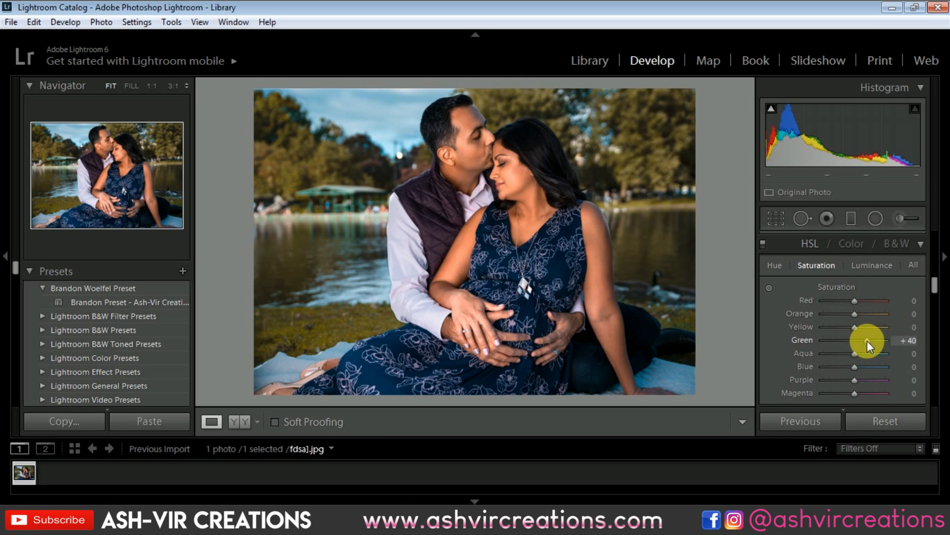
click(772, 265)
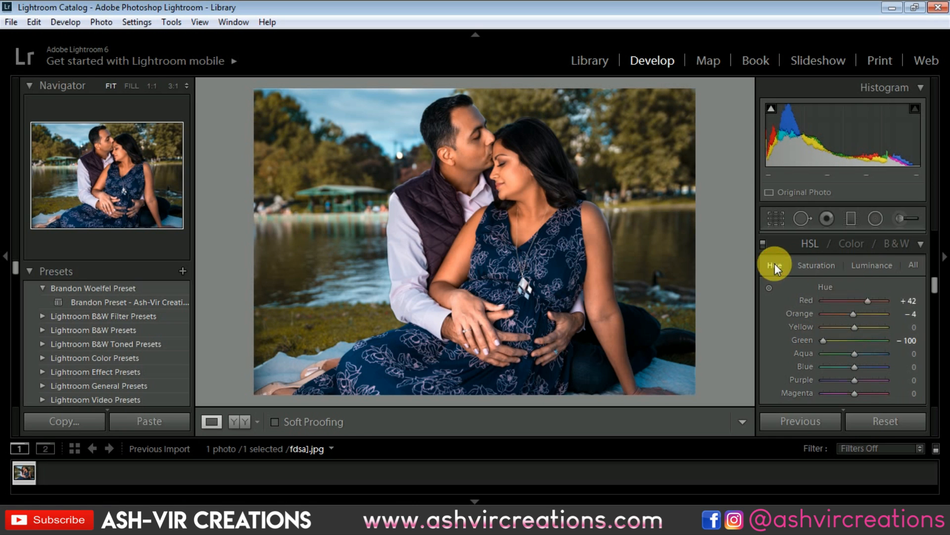
mouse_move(847, 355)
mouse_down()
mouse_move(833, 352)
mouse_move(925, 353)
mouse_move(840, 353)
mouse_move(866, 353)
mouse_move(846, 354)
mouse_move(847, 367)
mouse_move(869, 366)
mouse_move(844, 369)
mouse_move(880, 366)
mouse_move(846, 368)
mouse_up()
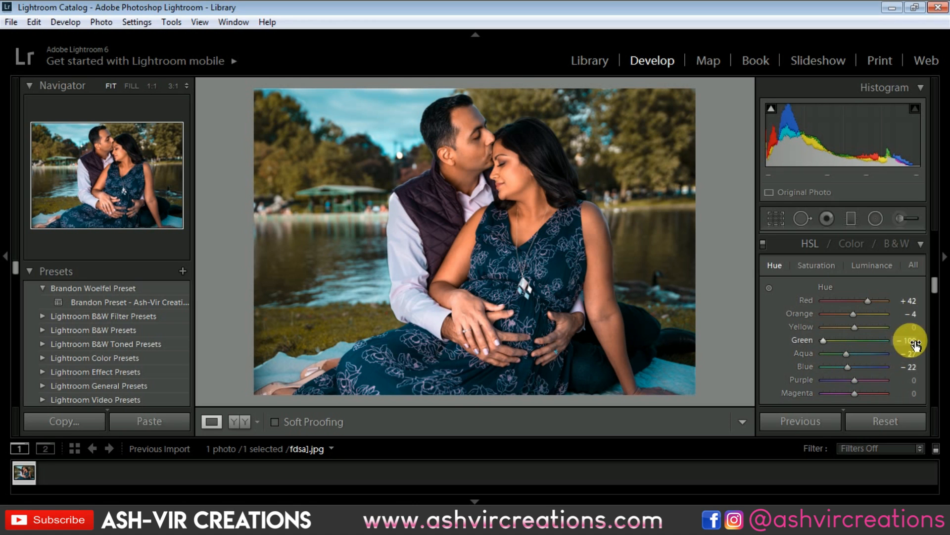
In the camera calibration, set Green Primary hue to -2 and saturation to +21, and Red Primary saturation to -2.
scroll(919, 342, down, 10)
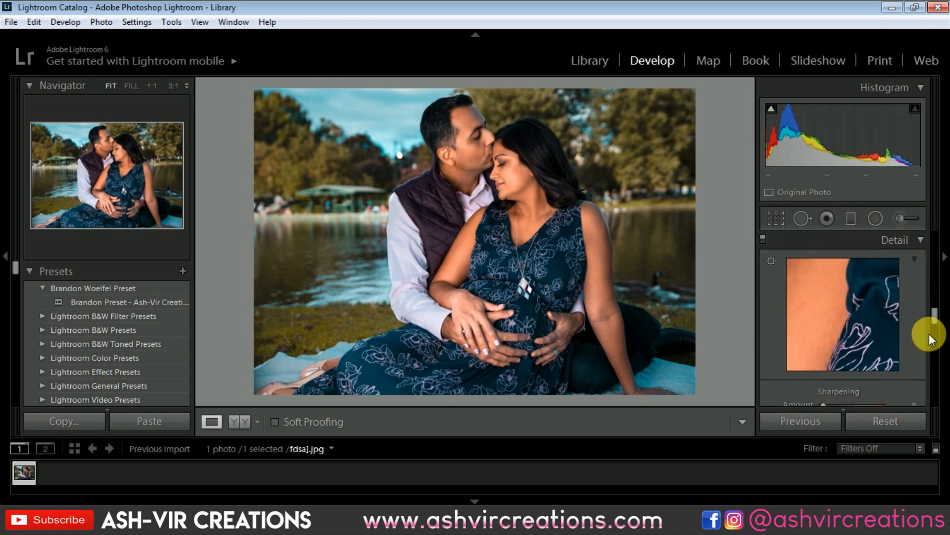
scroll(924, 326, down, 12)
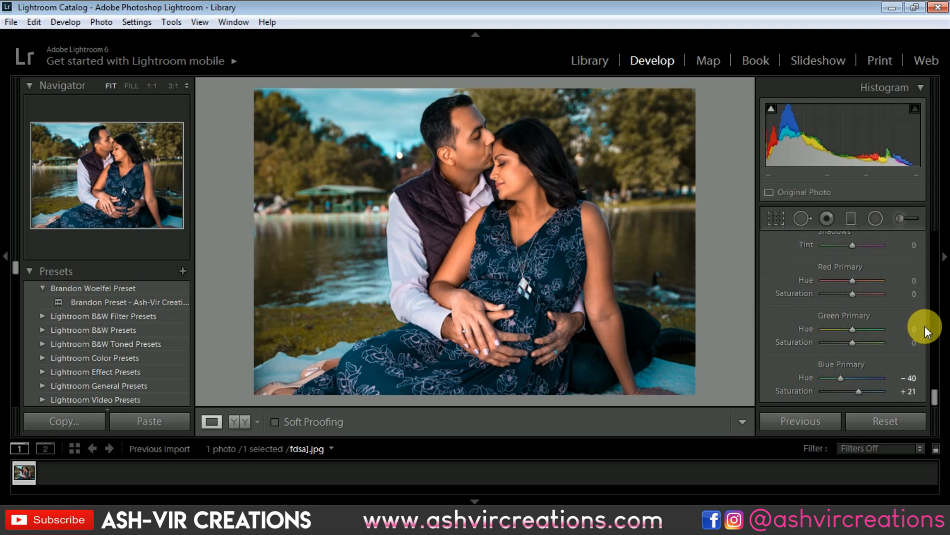
mouse_move(852, 330)
mouse_down()
mouse_move(871, 334)
mouse_move(816, 332)
mouse_move(851, 331)
mouse_move(869, 343)
mouse_move(859, 340)
mouse_up()
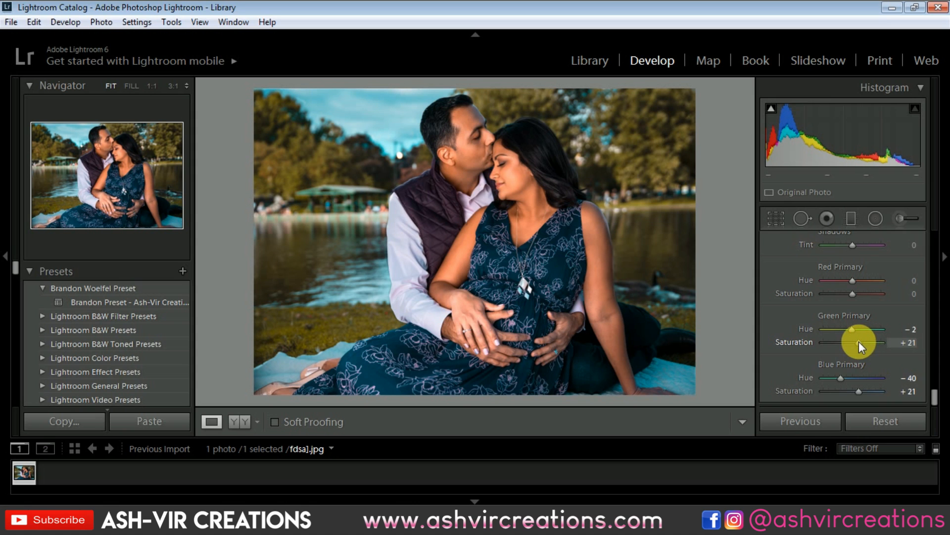
scroll(919, 296, up, 2)
click(862, 347)
drag(862, 347, 852, 347)
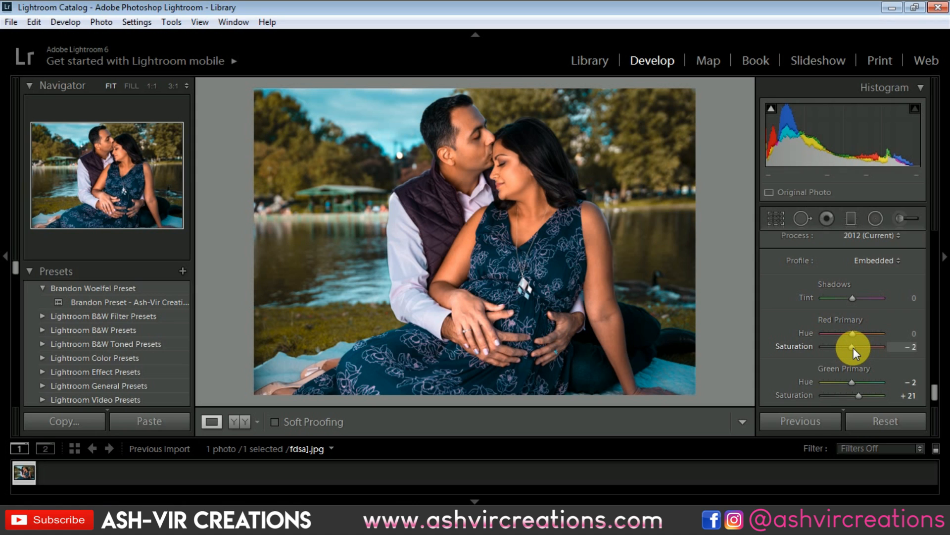
Review the Basic, Tone Curve, HSL, sharpening, noise reduction and lens correction settings applied to the photo.
scroll(929, 288, up, 5)
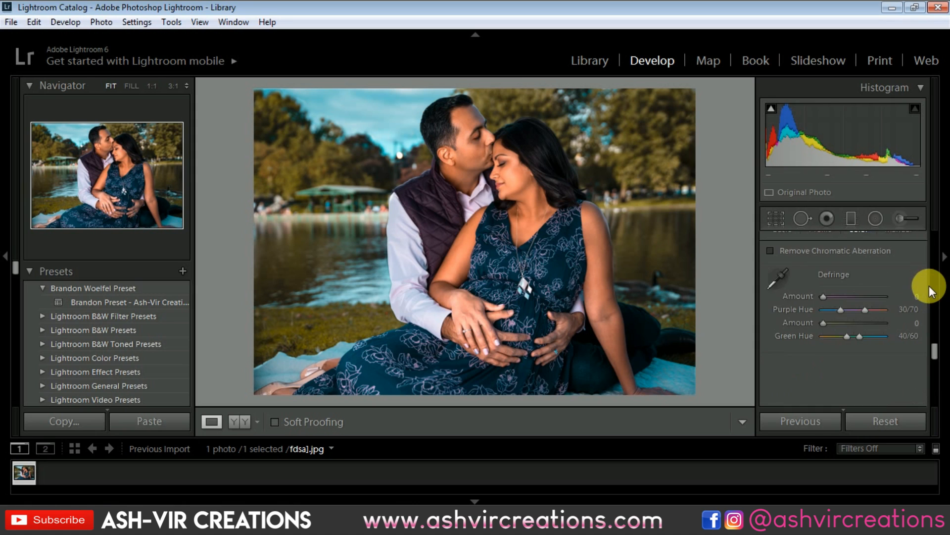
scroll(924, 285, up, 6)
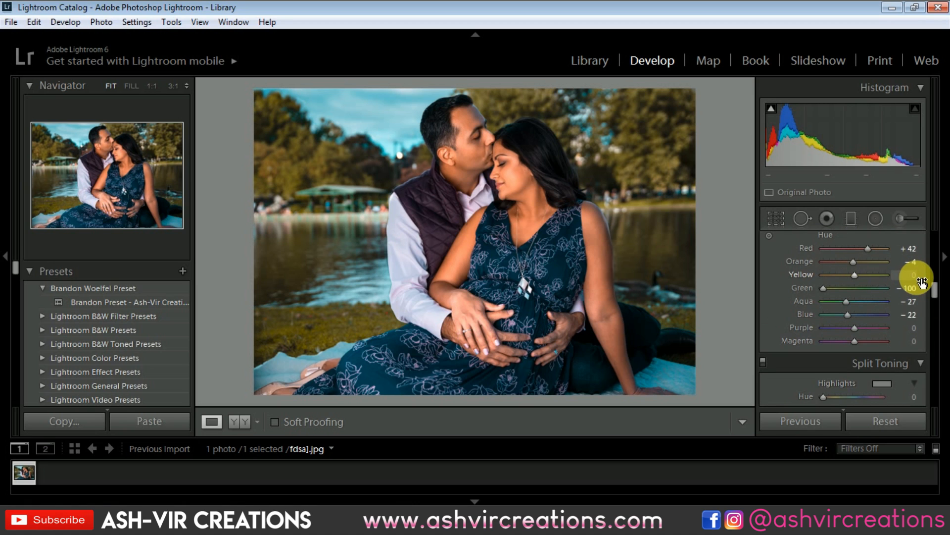
scroll(921, 282, up, 5)
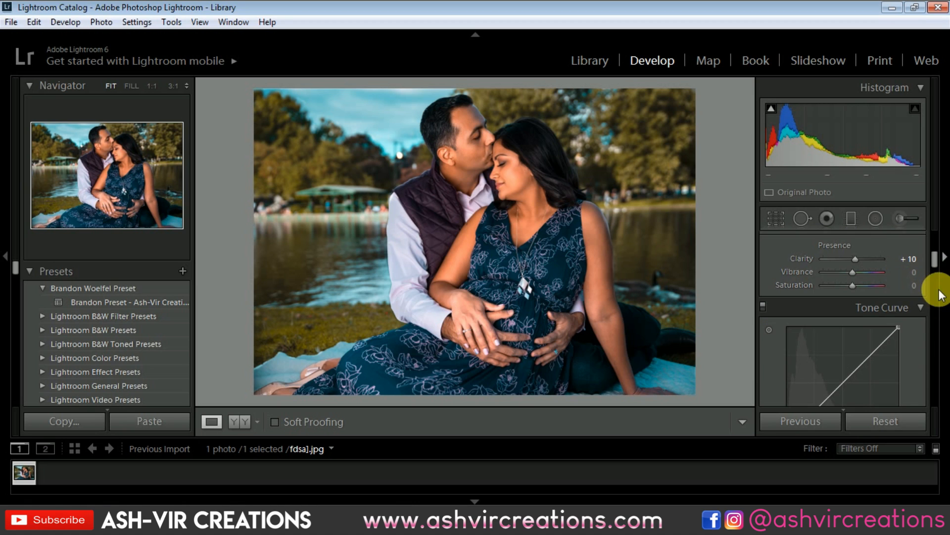
scroll(930, 284, up, 3)
scroll(930, 287, up, 2)
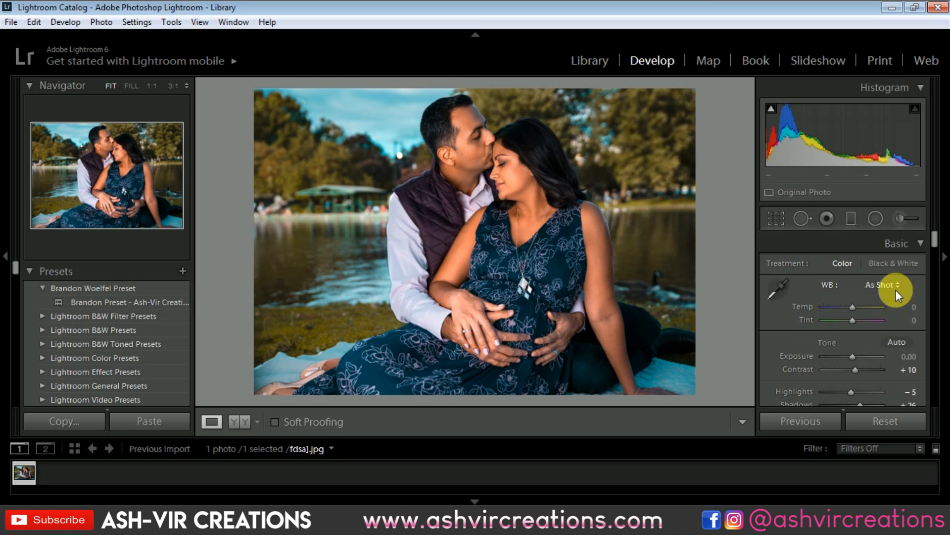
scroll(920, 287, down, 10)
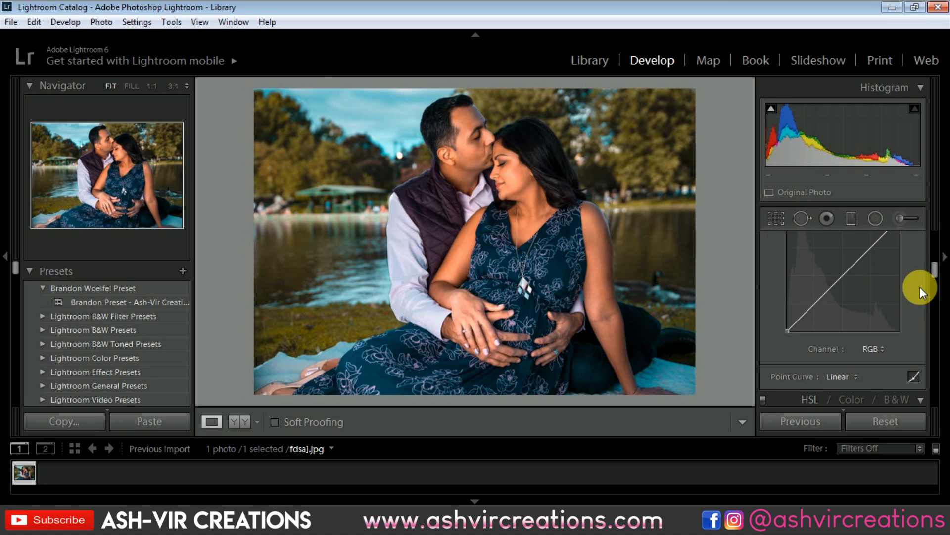
scroll(920, 288, down, 8)
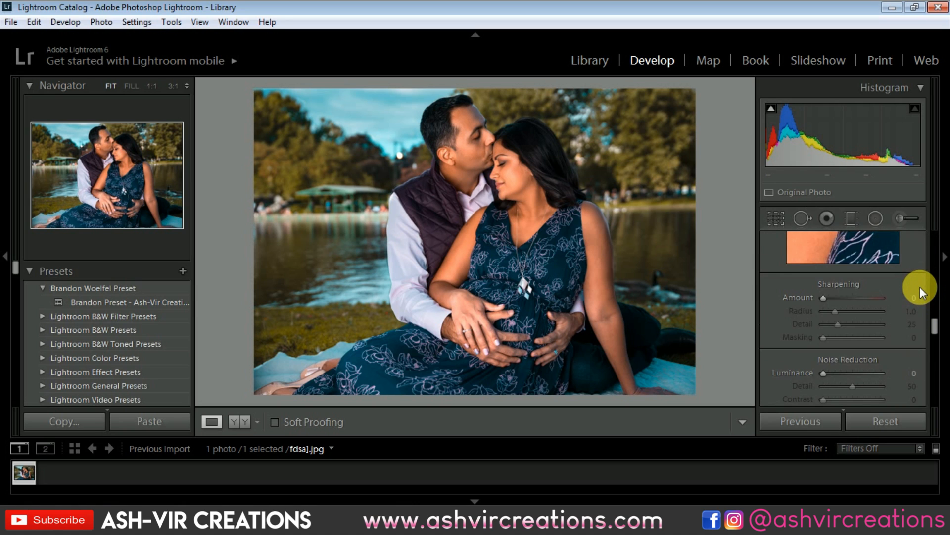
scroll(910, 288, up, 10)
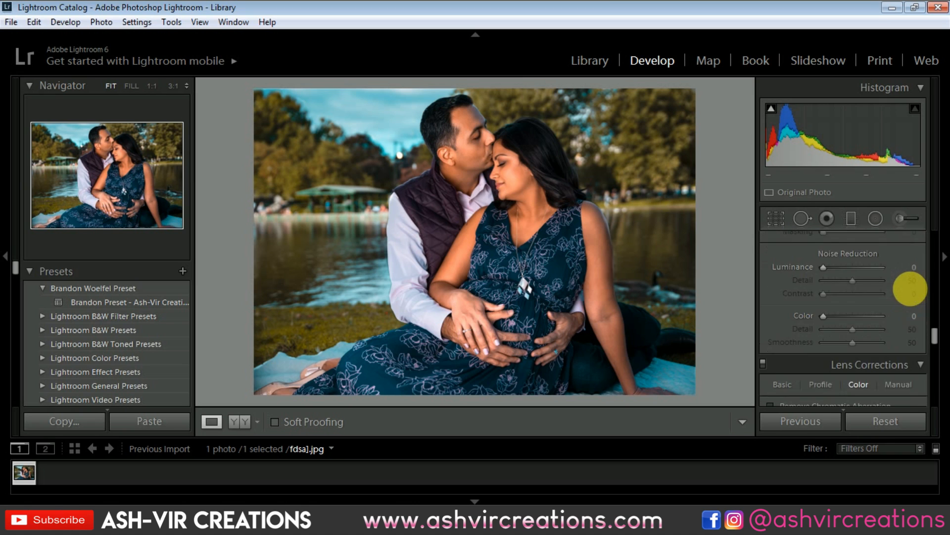
Set the Green hue to +82 in the HSL adjustments to shift the foliage toward teal.
scroll(883, 290, up, 5)
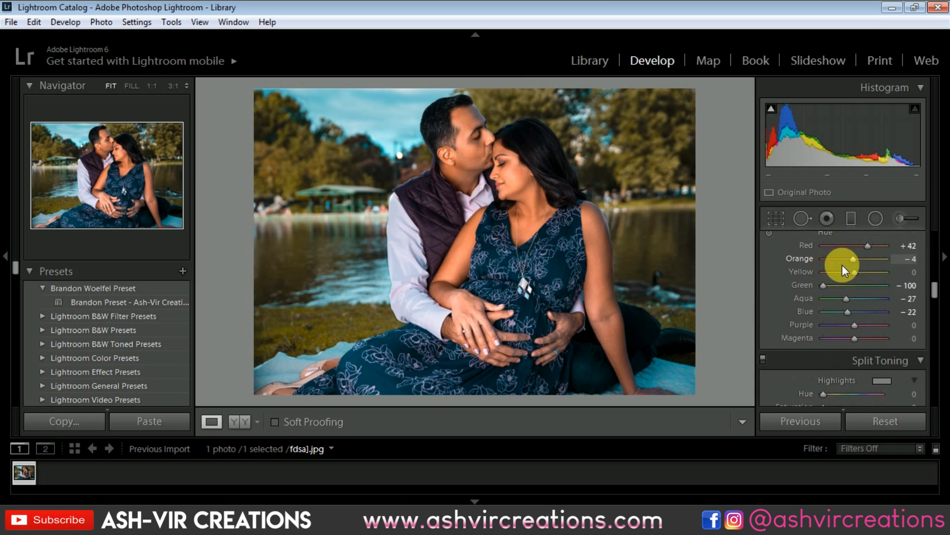
click(822, 316)
scroll(825, 317, down, 1)
drag(847, 337, 881, 342)
click(781, 266)
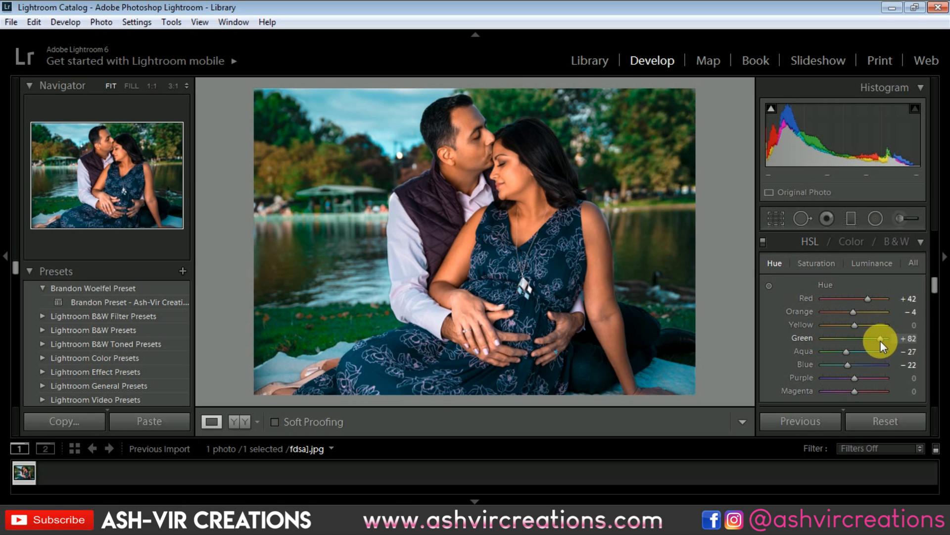
Raise the Green hue to +100 and set the Aqua hue to -24 in the HSL adjustments.
drag(881, 341, 908, 339)
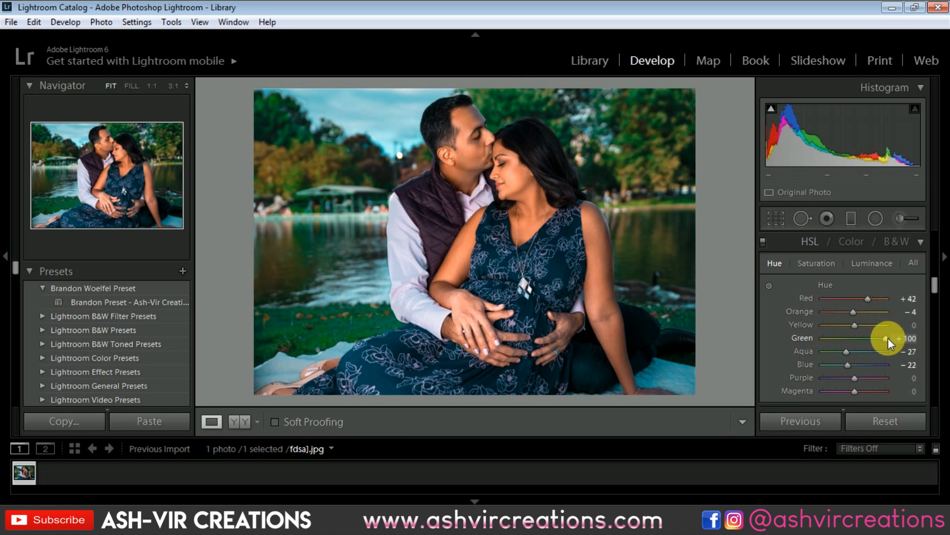
mouse_move(844, 351)
mouse_down()
mouse_move(830, 351)
mouse_move(856, 349)
mouse_move(841, 352)
mouse_up()
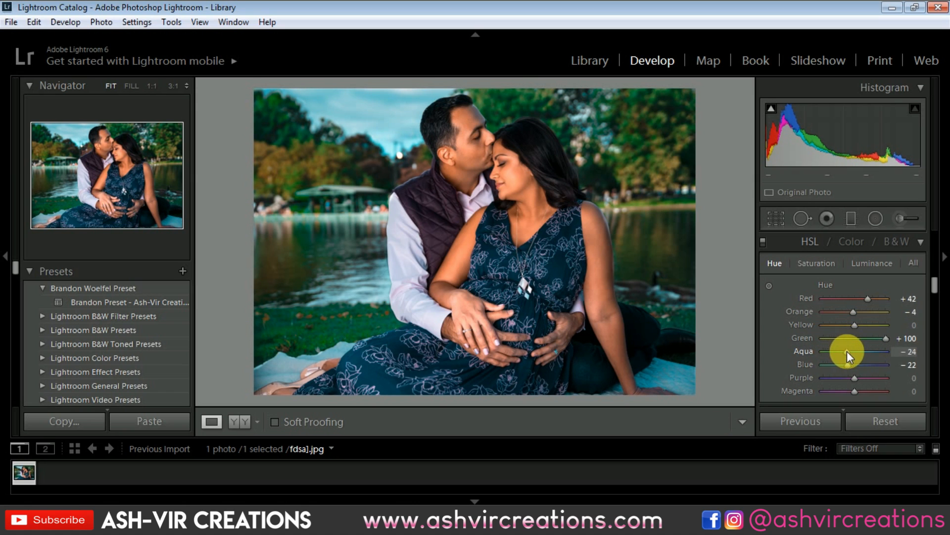
Cool the white balance by setting Temp to -10 and Tint to +10 in the Basic adjustments.
scroll(914, 282, up, 5)
scroll(917, 282, up, 2)
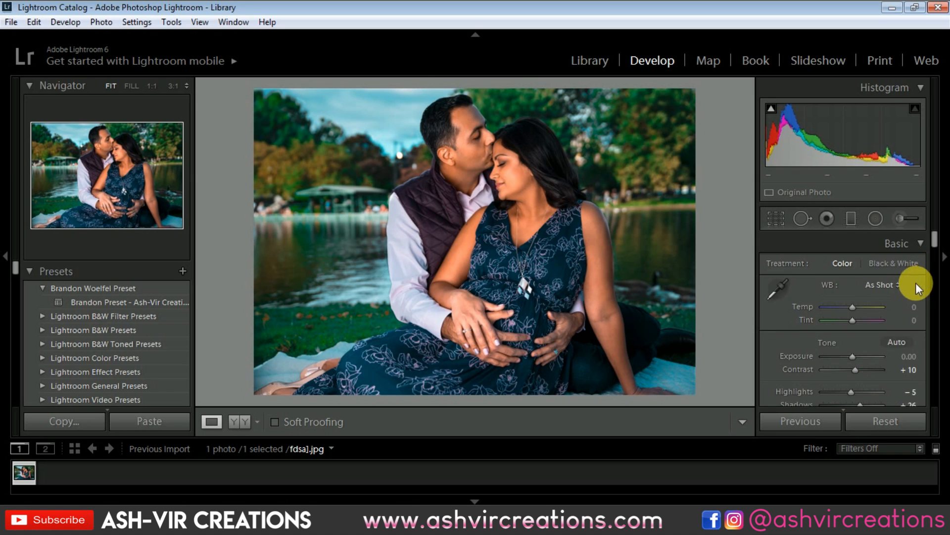
drag(851, 308, 849, 307)
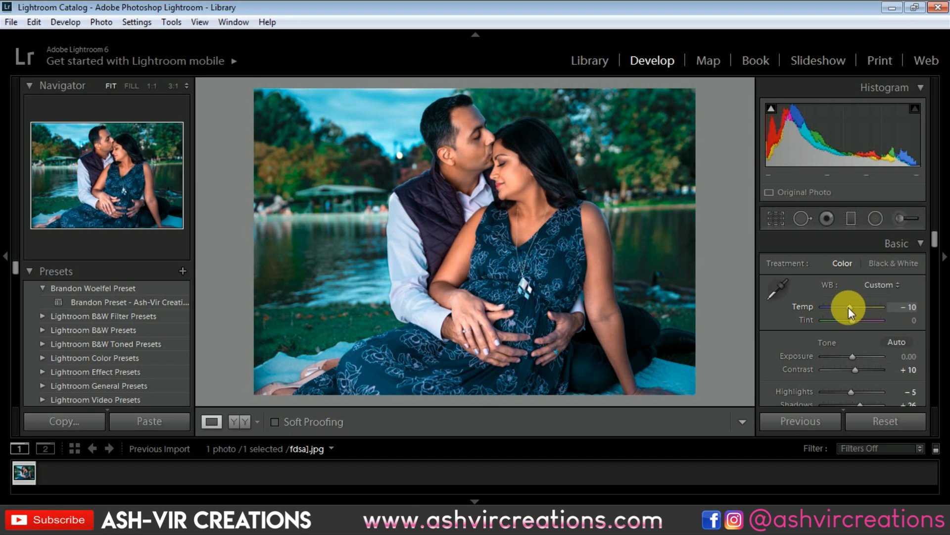
mouse_move(858, 323)
mouse_down()
mouse_move(873, 319)
mouse_move(841, 322)
mouse_move(860, 323)
mouse_up()
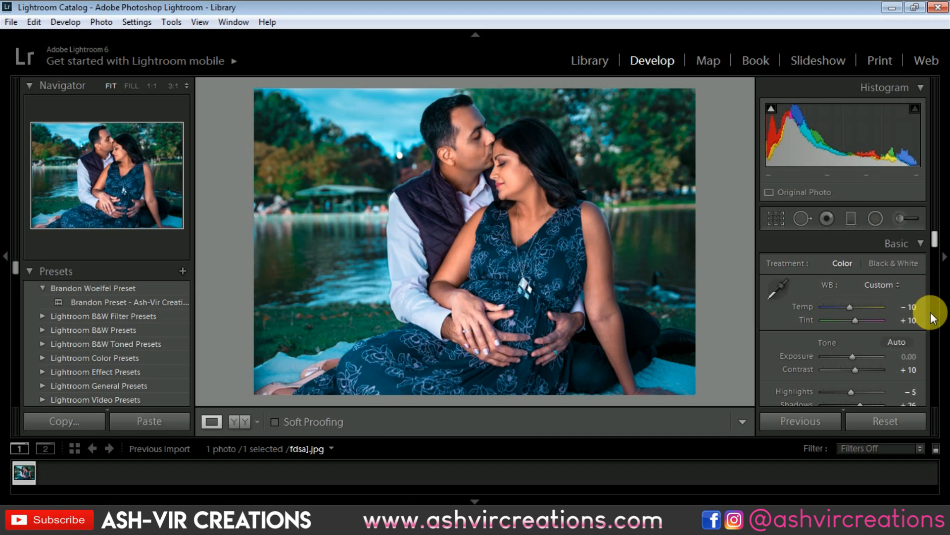
Set the split toning highlights to hue 76 and saturation 24, and the shadows hue to 107.
scroll(918, 292, down, 10)
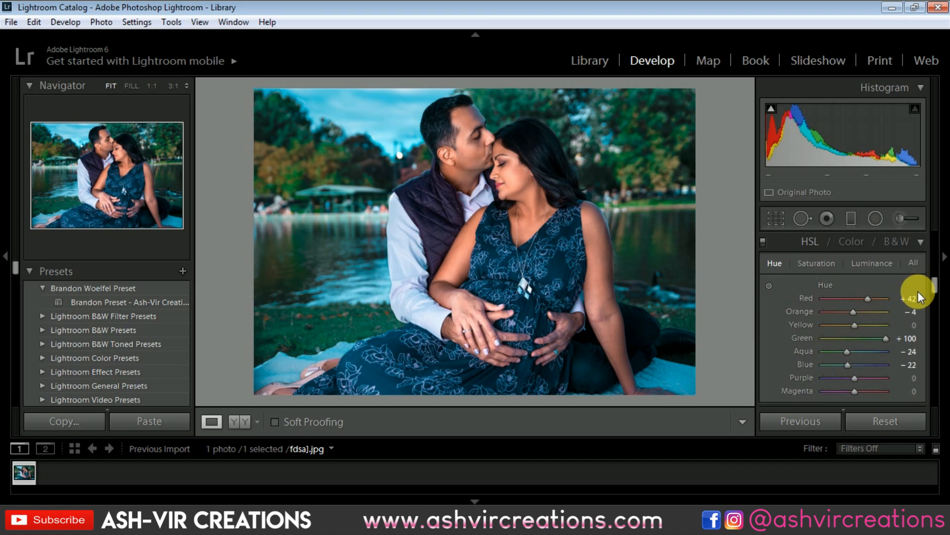
scroll(919, 291, down, 8)
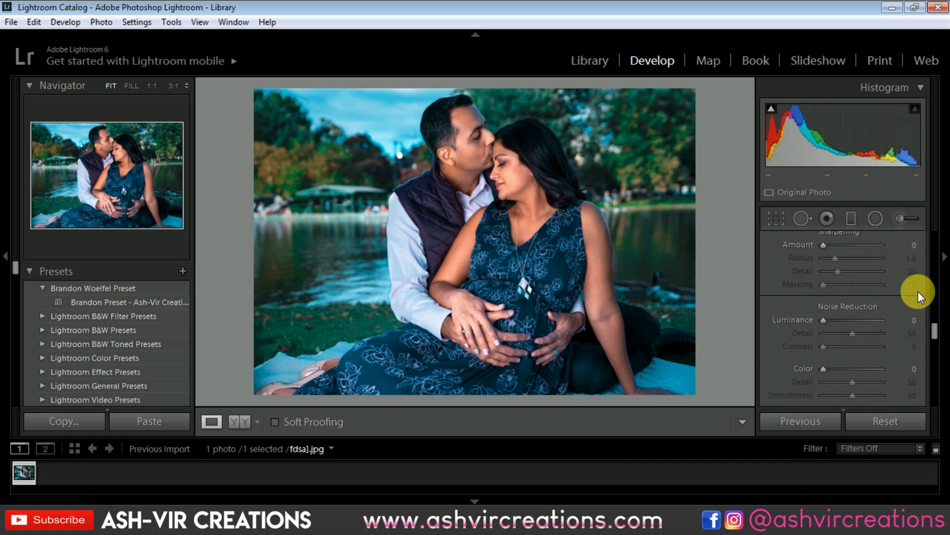
scroll(917, 292, up, 3)
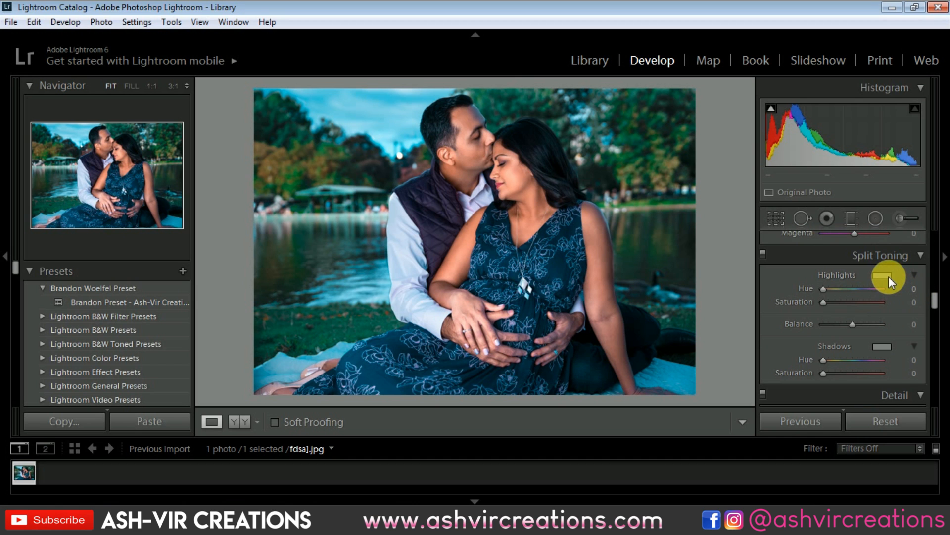
drag(889, 276, 653, 307)
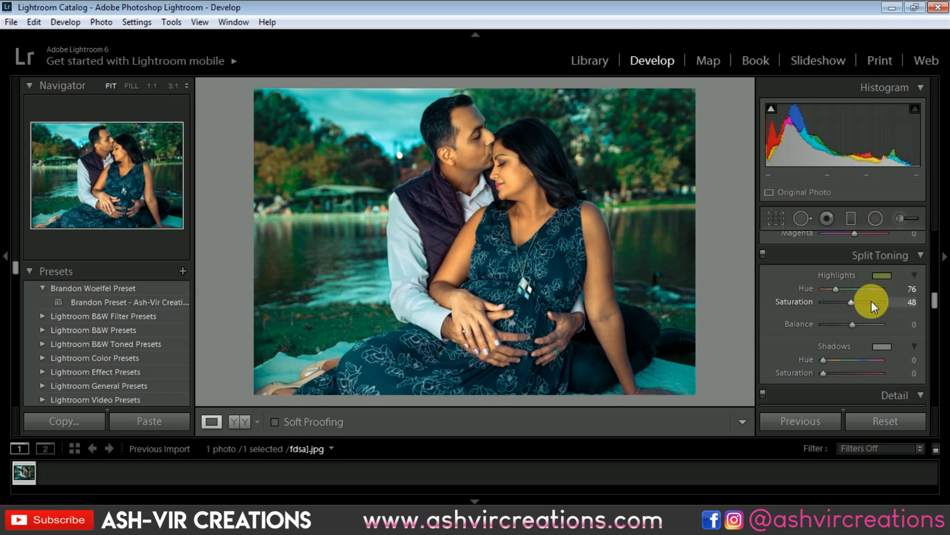
mouse_move(847, 304)
mouse_down()
mouse_move(869, 300)
mouse_move(807, 303)
mouse_move(837, 300)
mouse_up()
drag(841, 360, 804, 374)
Shape the RGB tone curve with an upper point at about 75.7 / 74.9 %, a lower anchor point and a raised black point.
scroll(920, 300, up, 5)
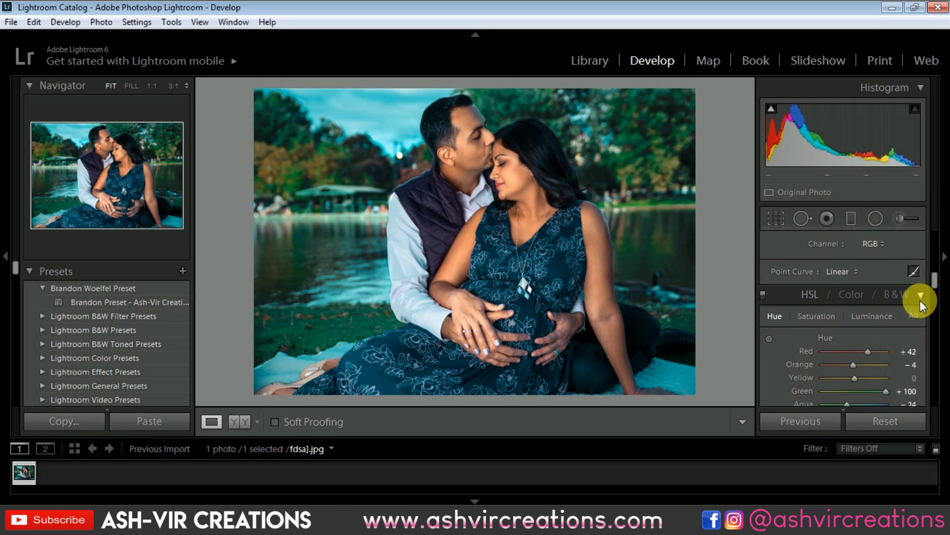
scroll(920, 300, up, 2)
scroll(920, 300, down, 2)
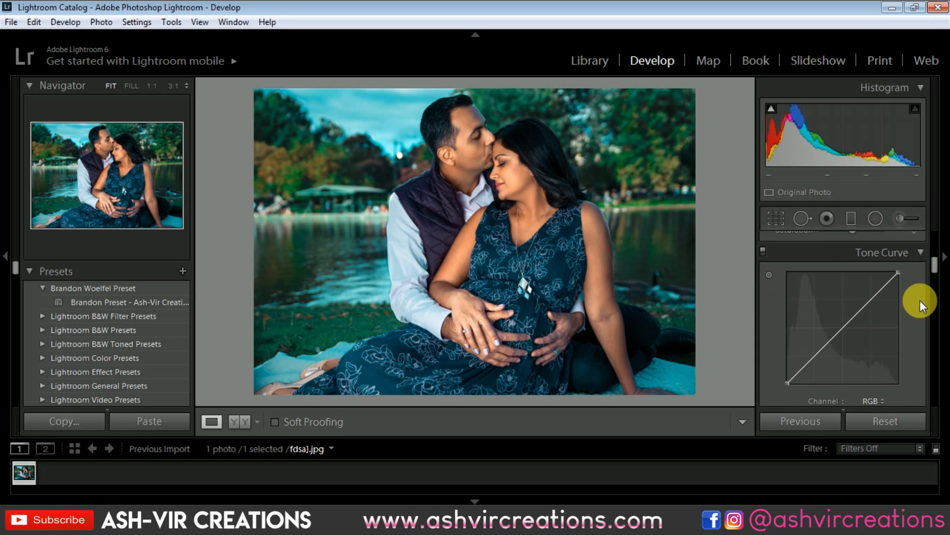
click(875, 299)
drag(874, 301, 872, 299)
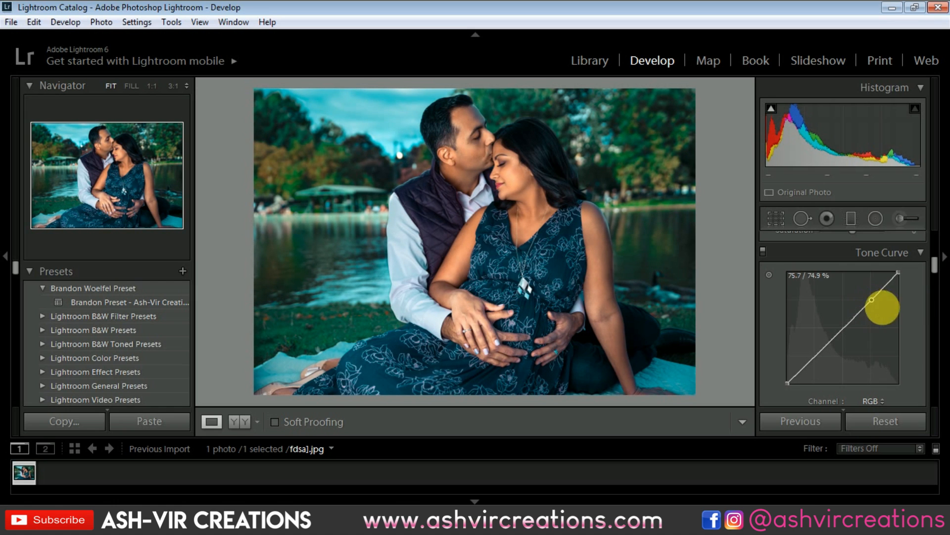
scroll(903, 303, down, 2)
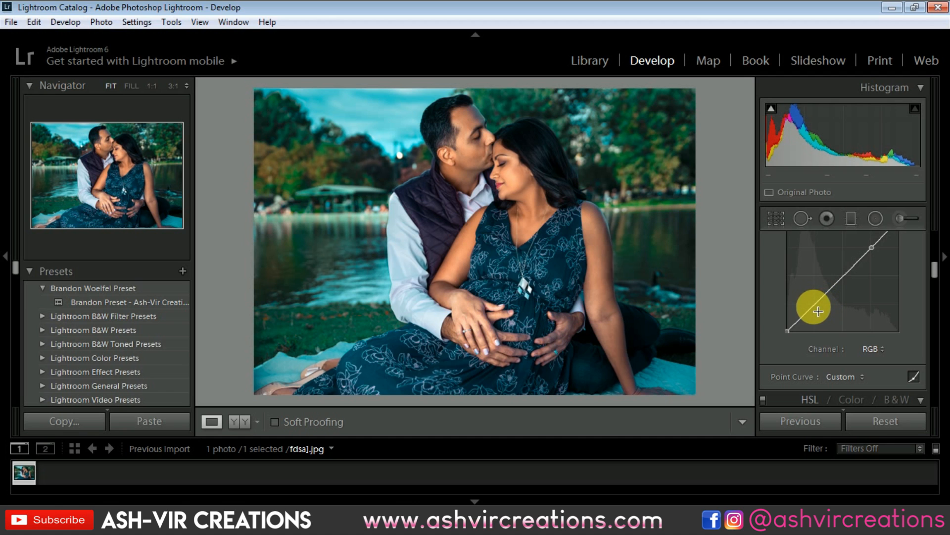
drag(788, 331, 787, 319)
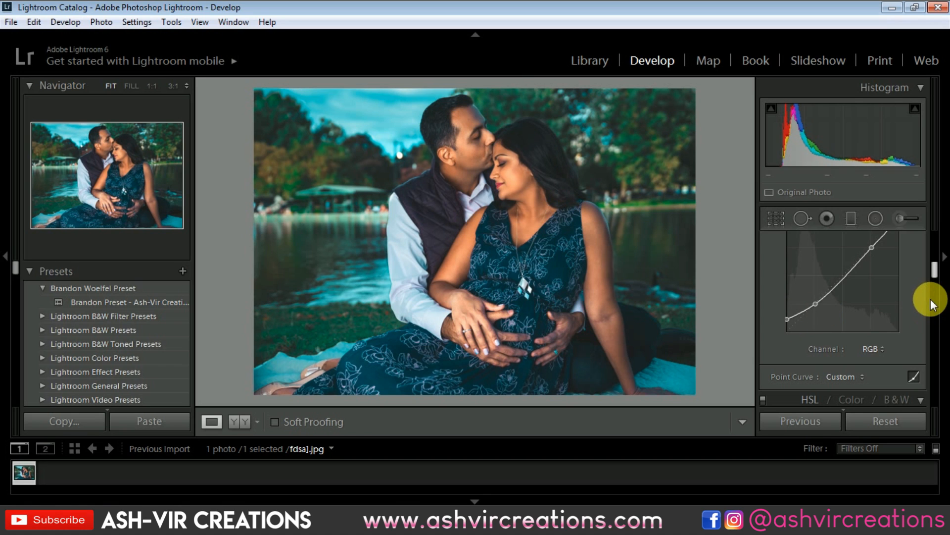
Set the split toning shadows to hue 212 and saturation 15 for a subtle blue tint.
scroll(913, 295, down, 5)
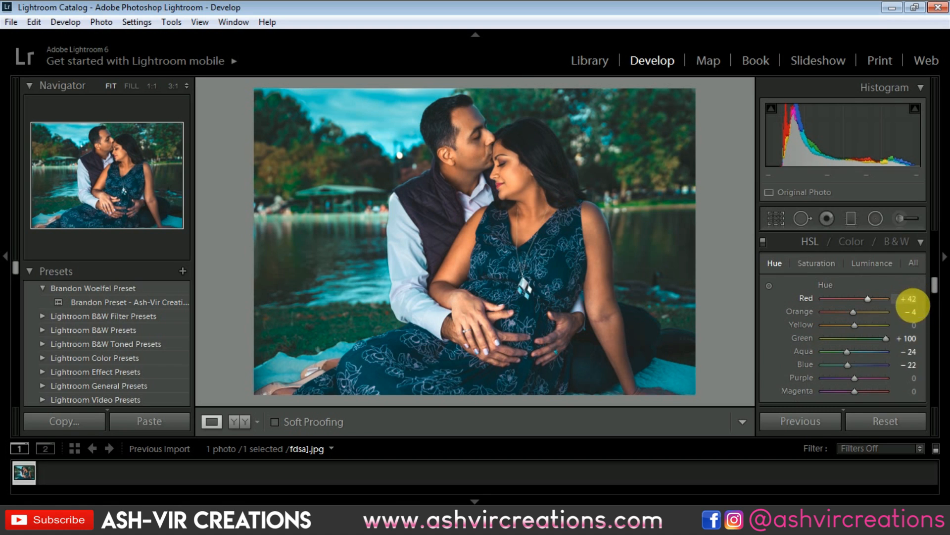
scroll(902, 305, down, 2)
scroll(913, 307, down, 4)
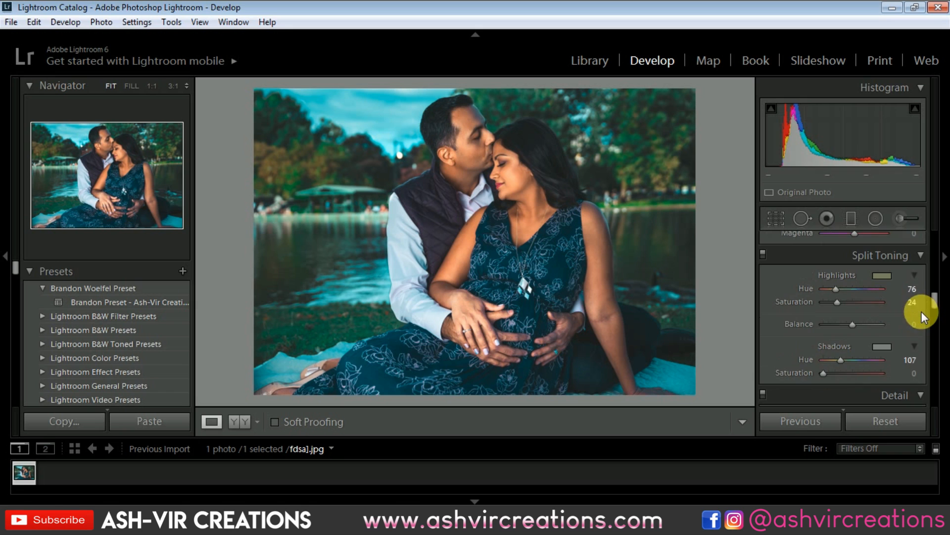
drag(822, 373, 768, 381)
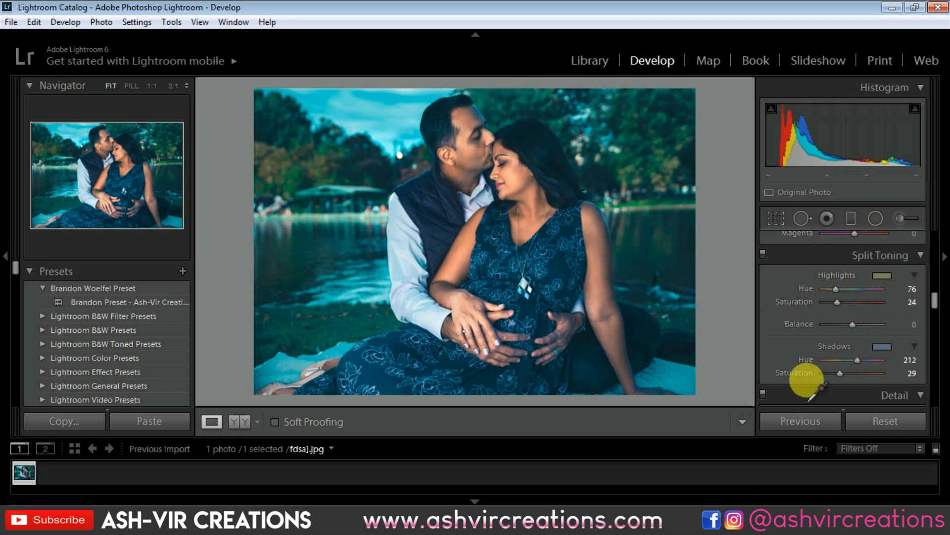
mouse_move(826, 374)
mouse_down()
mouse_move(819, 375)
mouse_move(830, 375)
mouse_up()
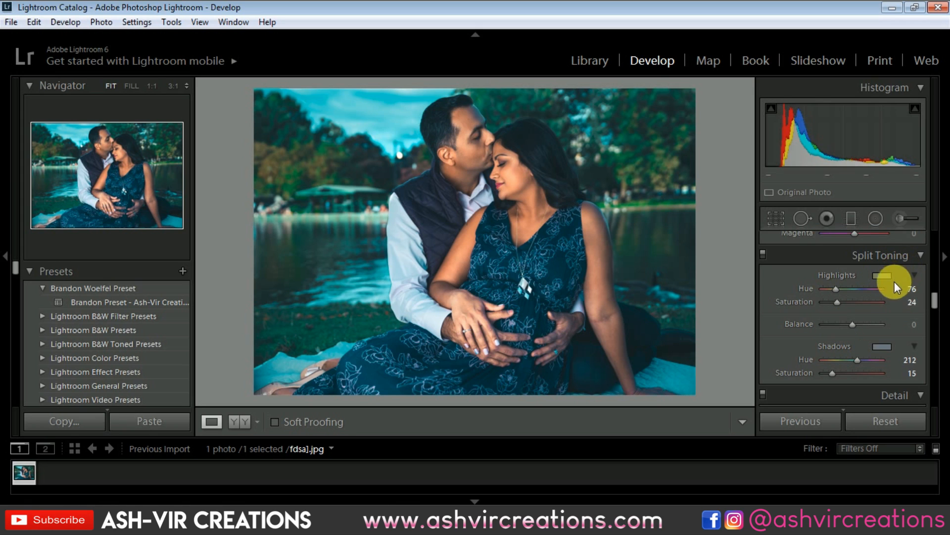
Lower the black point of the RGB tone curve slightly to reduce the faded look of the shadows.
scroll(919, 296, up, 3)
scroll(917, 297, up, 3)
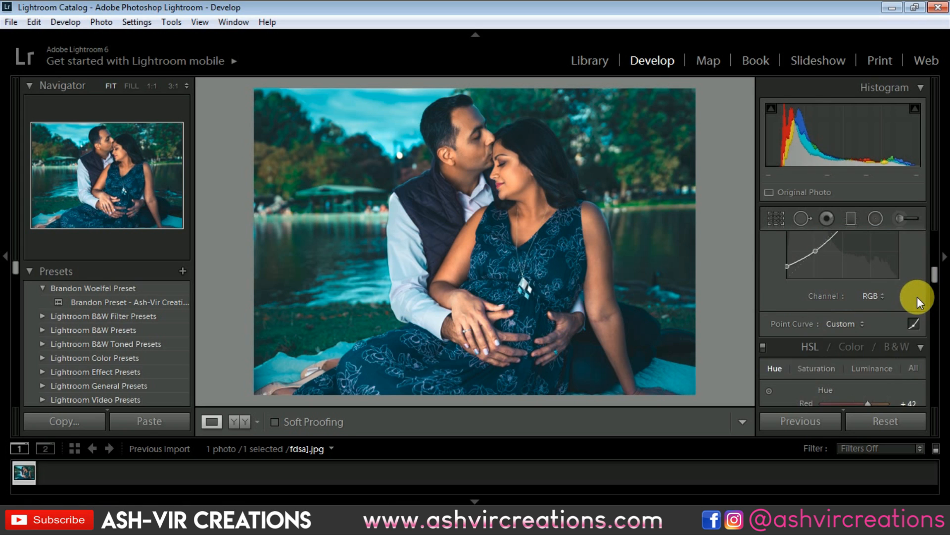
drag(790, 329, 787, 322)
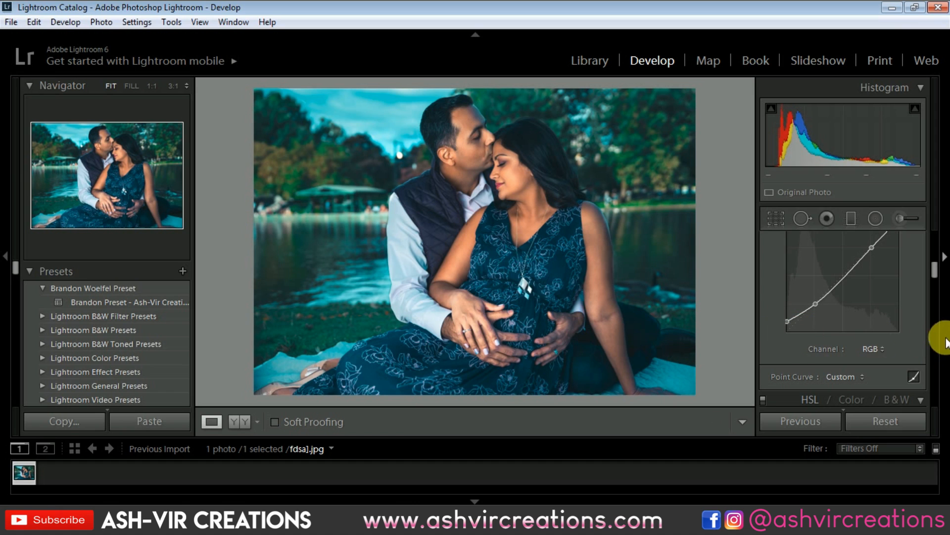
Darken the photo's edges by setting the post-crop vignetting amount to -38 with the Highlight Priority style.
scroll(927, 325, down, 5)
scroll(927, 327, down, 6)
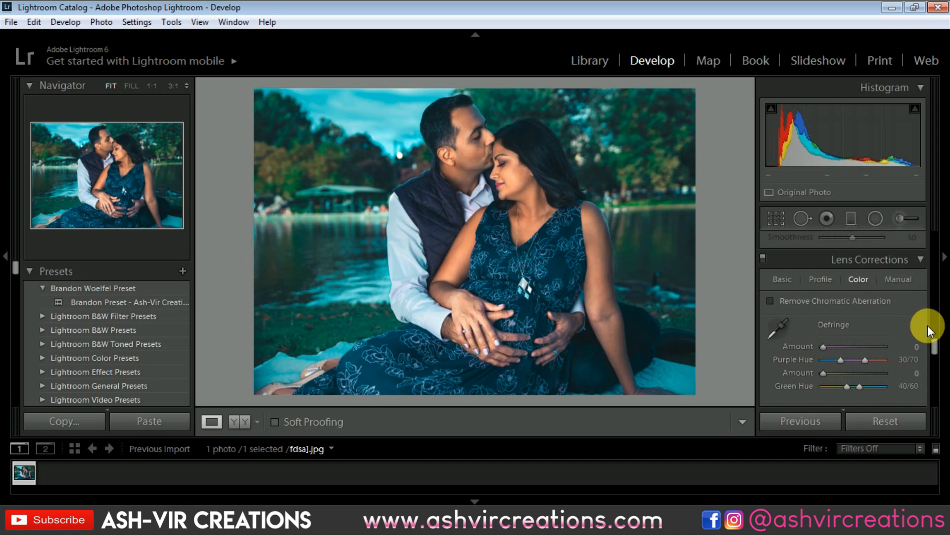
scroll(930, 329, down, 4)
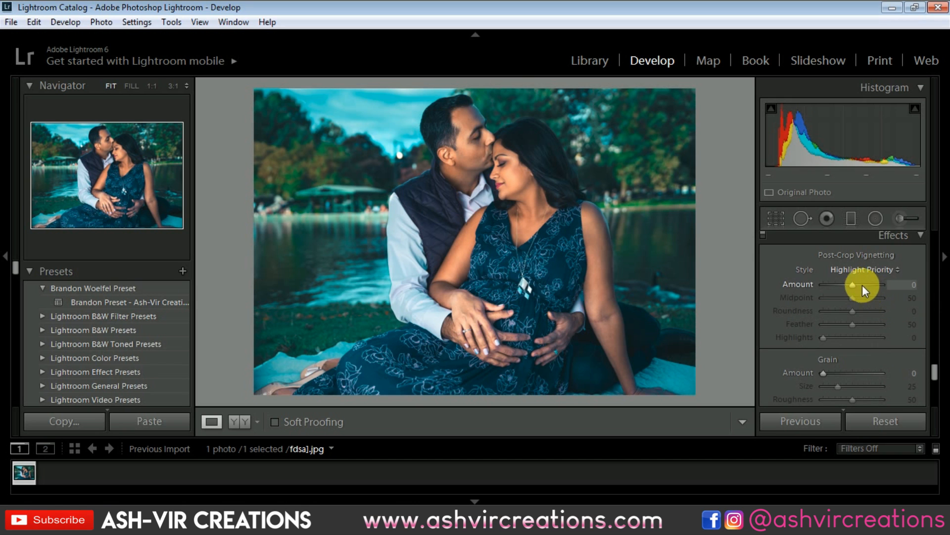
mouse_move(852, 283)
mouse_down()
mouse_move(834, 282)
mouse_move(840, 298)
mouse_move(852, 298)
mouse_move(845, 285)
mouse_up()
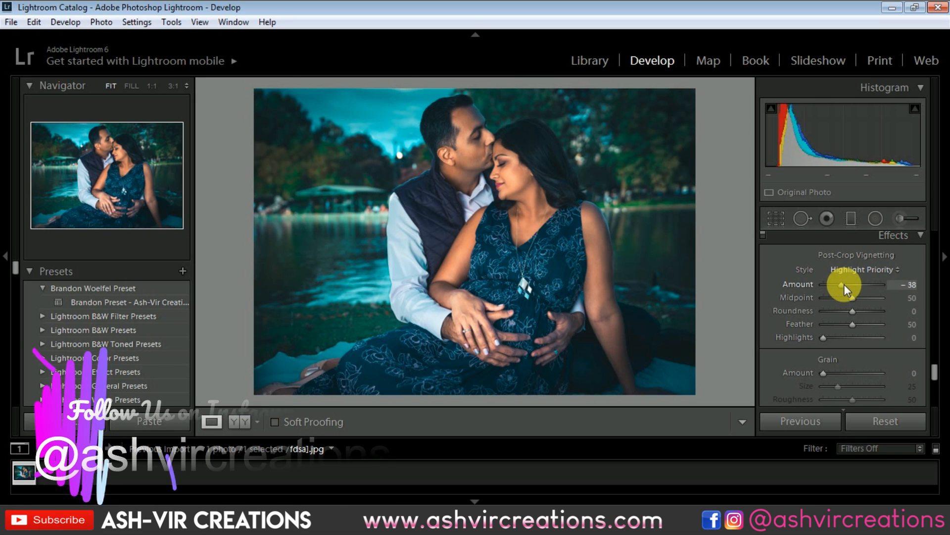
Compare the graded photo with the original side by side, at Fill zoom and at Fit zoom.
scroll(923, 297, up, 3)
scroll(923, 297, up, 10)
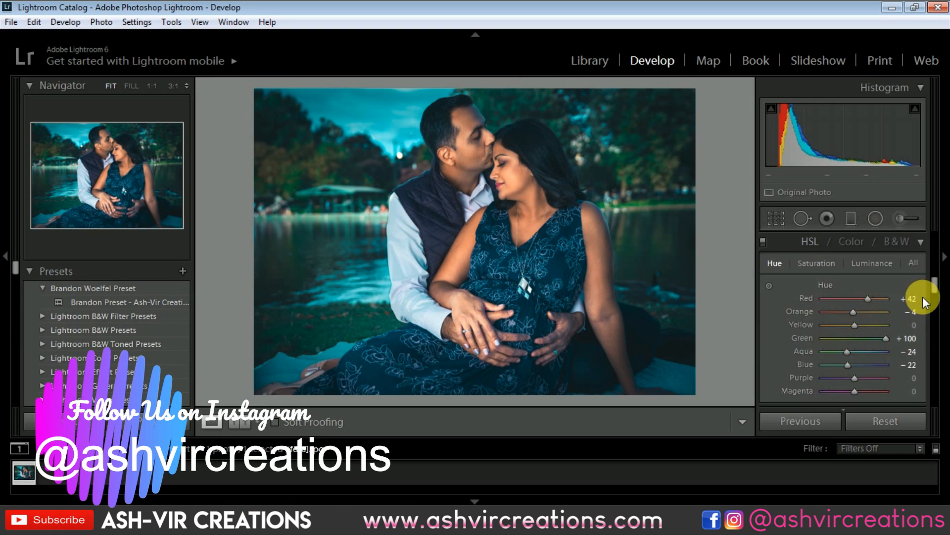
scroll(925, 295, up, 5)
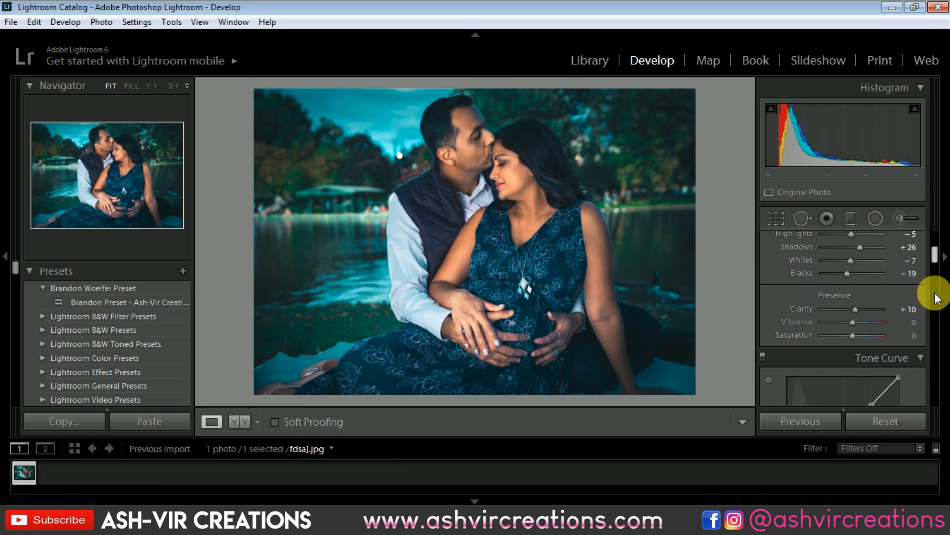
scroll(935, 297, up, 3)
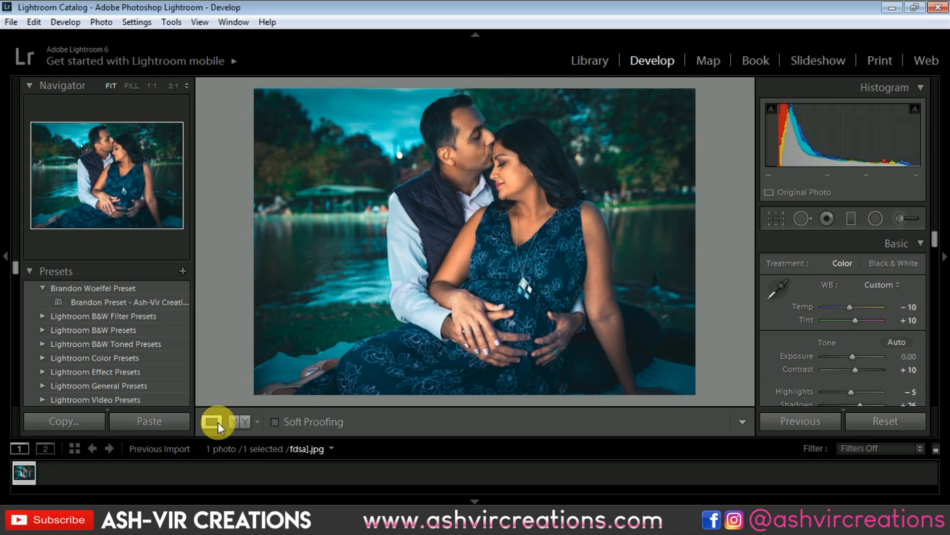
click(241, 421)
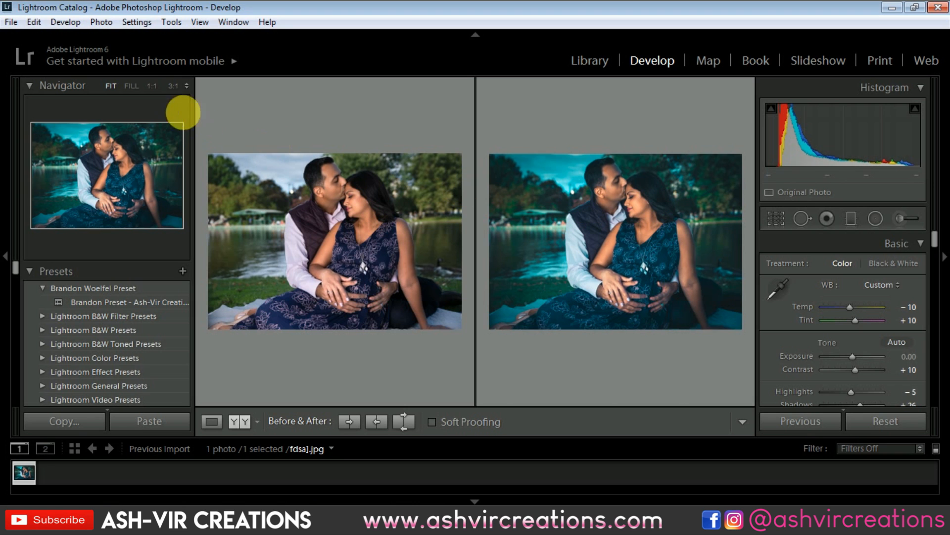
click(132, 86)
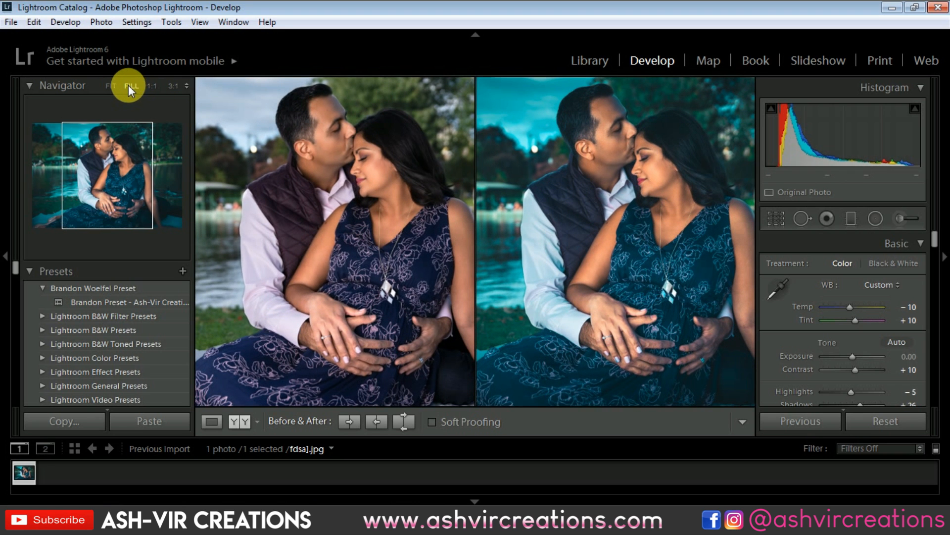
click(111, 85)
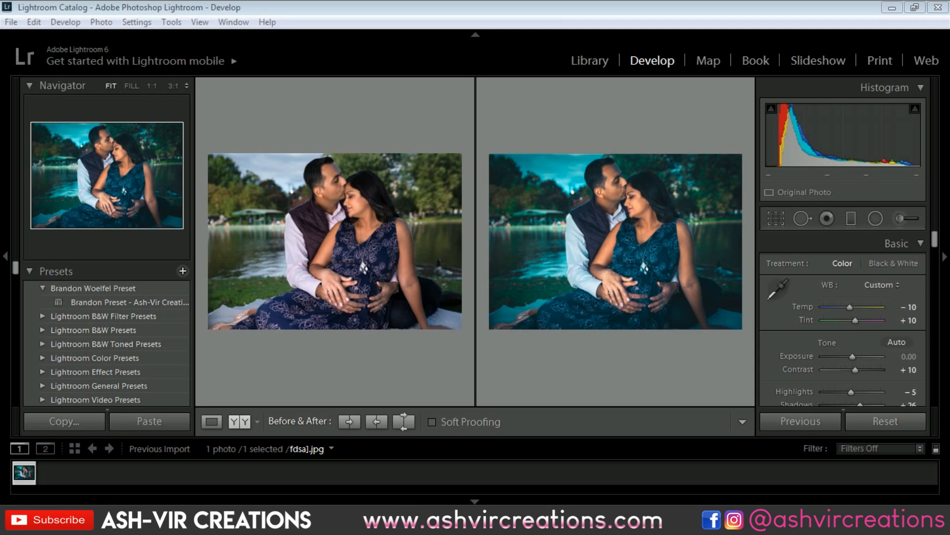
Save the current develop settings as a preset named AVC-Pre_Wed-a1.
click(617, 86)
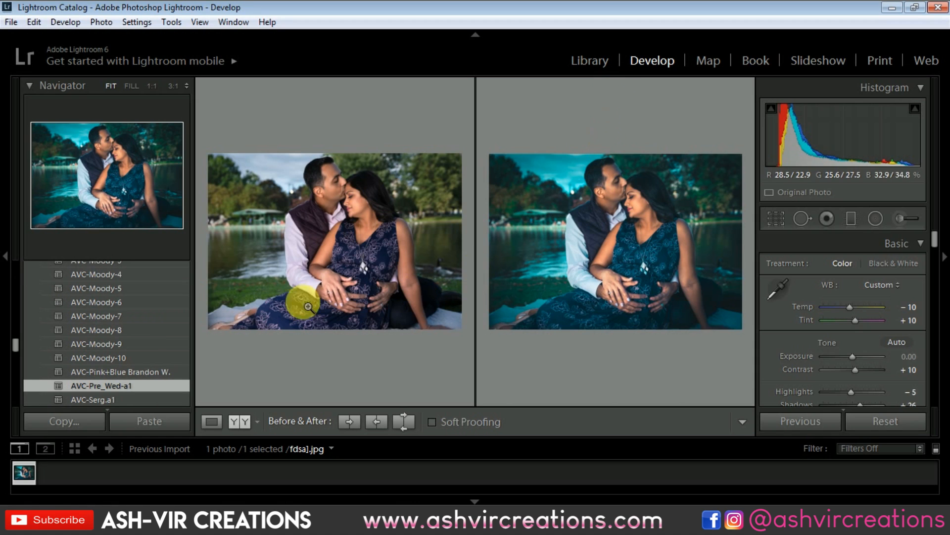
Export the edited photo to the hard drive, into the Untitled Export subfolder on the Desktop.
right_click(605, 237)
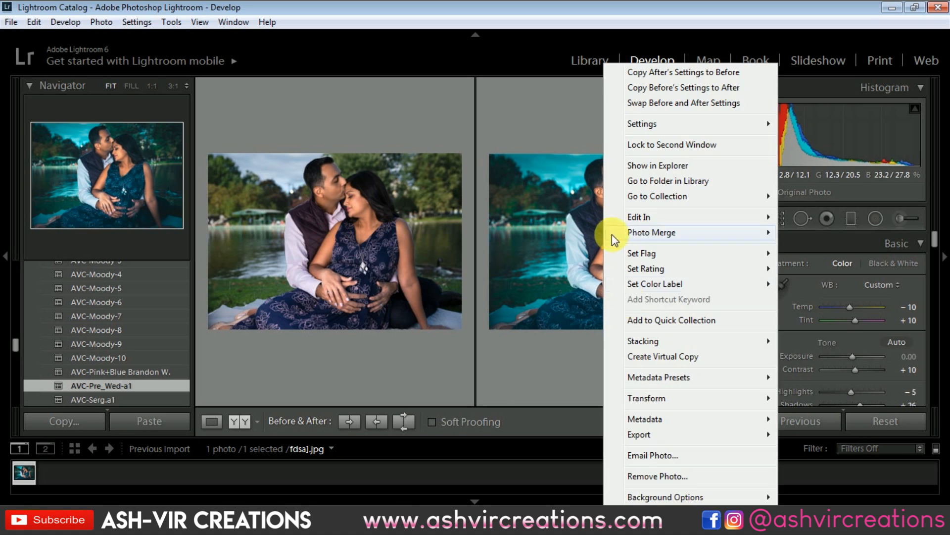
mouse_move(638, 435)
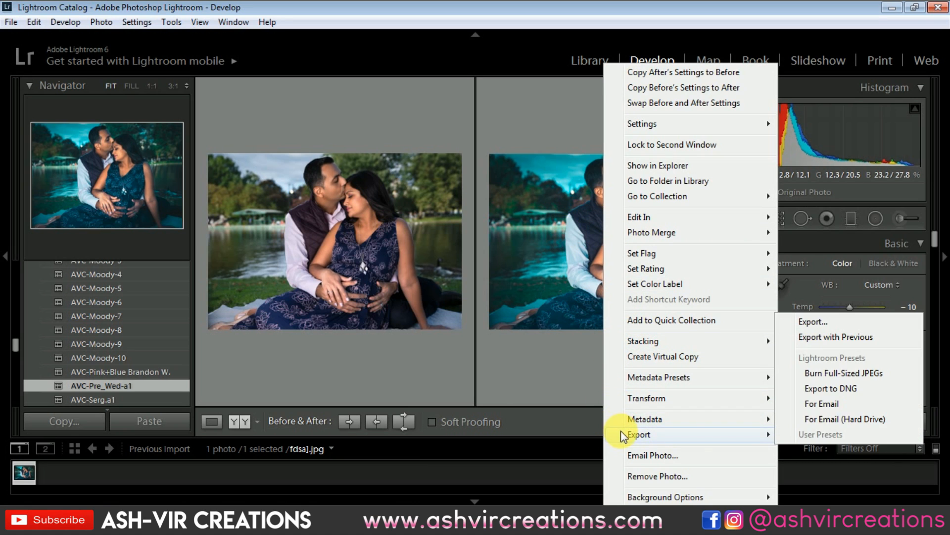
click(828, 323)
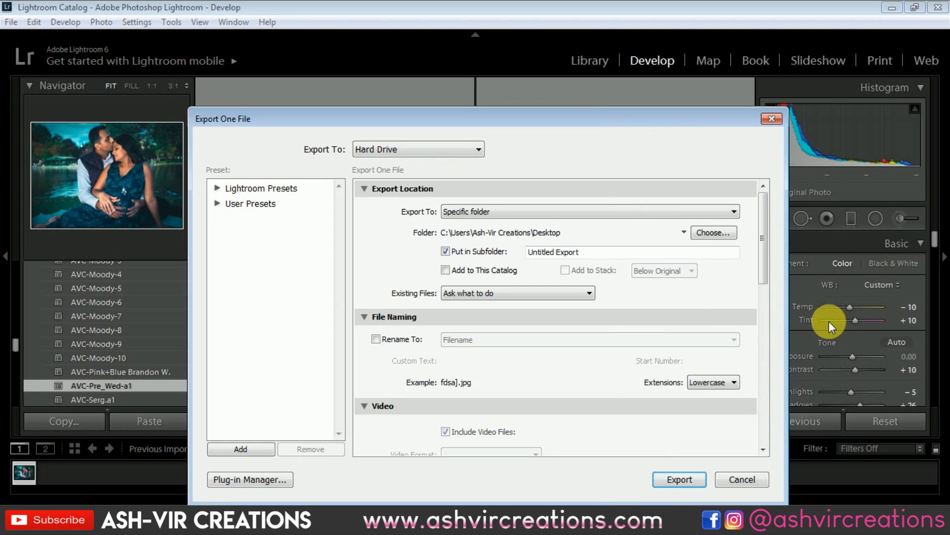
click(680, 476)
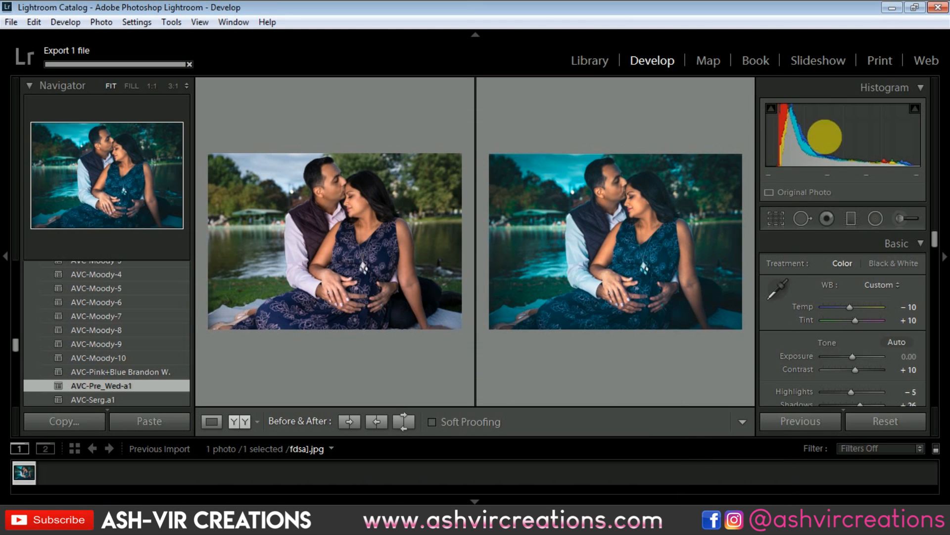
Minimize Lightroom and select the Untitled Export folder on the desktop.
click(889, 7)
click(86, 402)
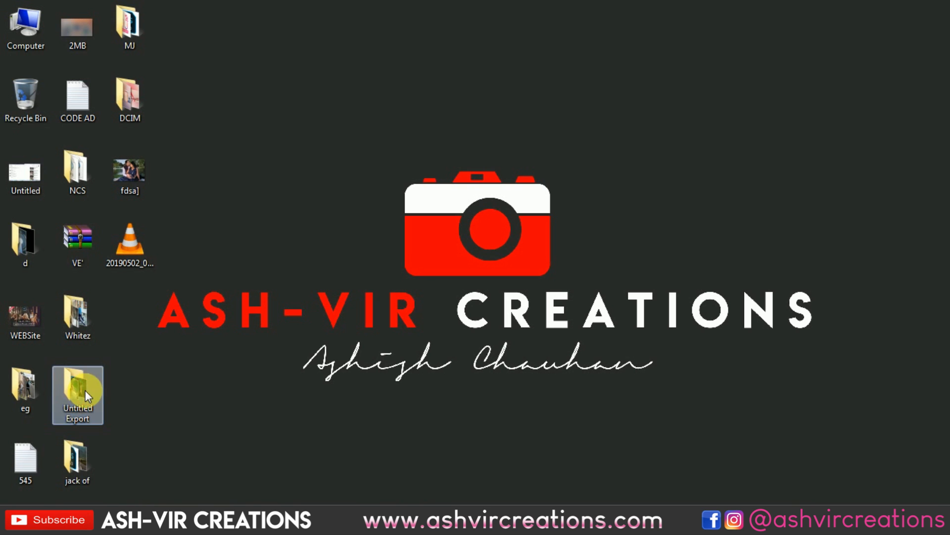
Open the exported couple photo from the Untitled Export folder, check it, and close the photo viewer and the folder window.
double_click(85, 390)
double_click(618, 210)
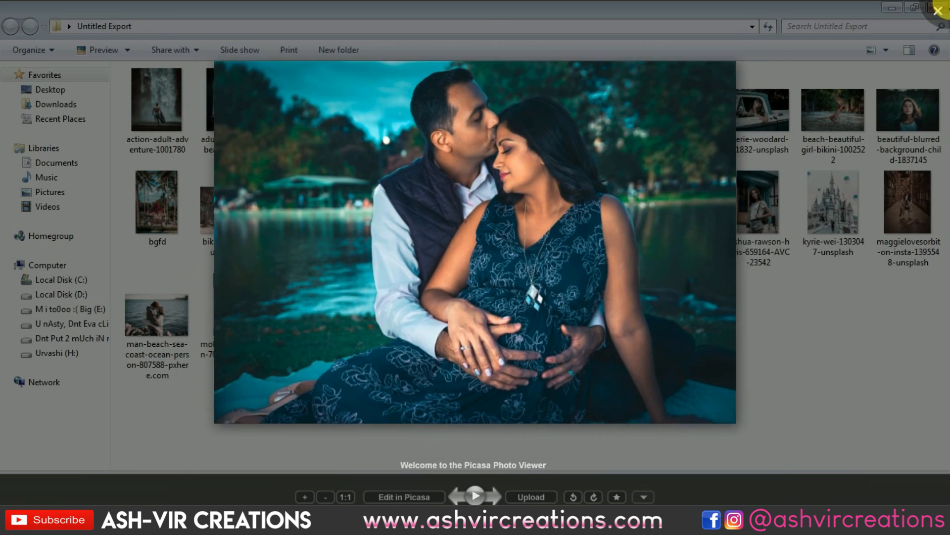
click(938, 12)
click(940, 7)
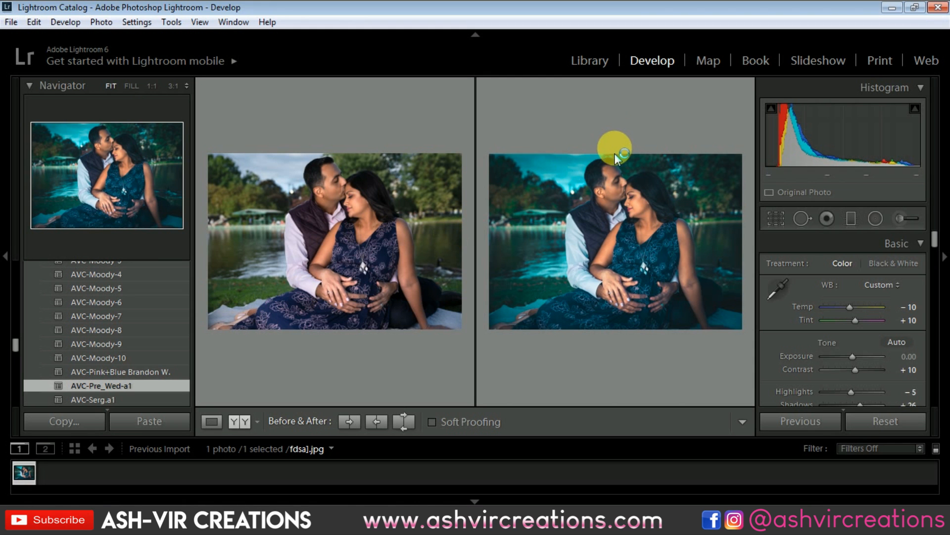
Reset the couple photo's develop settings and show All Photographs in the Library module.
click(885, 420)
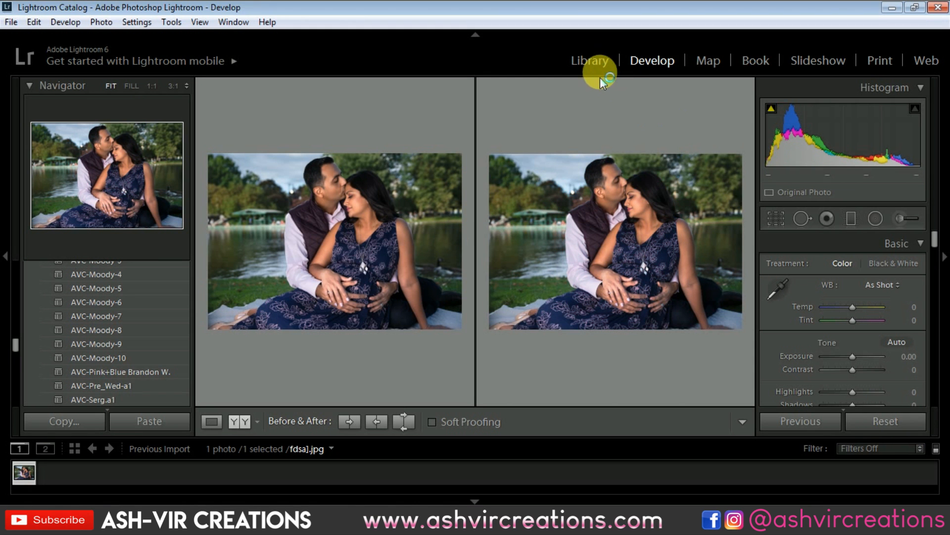
click(591, 61)
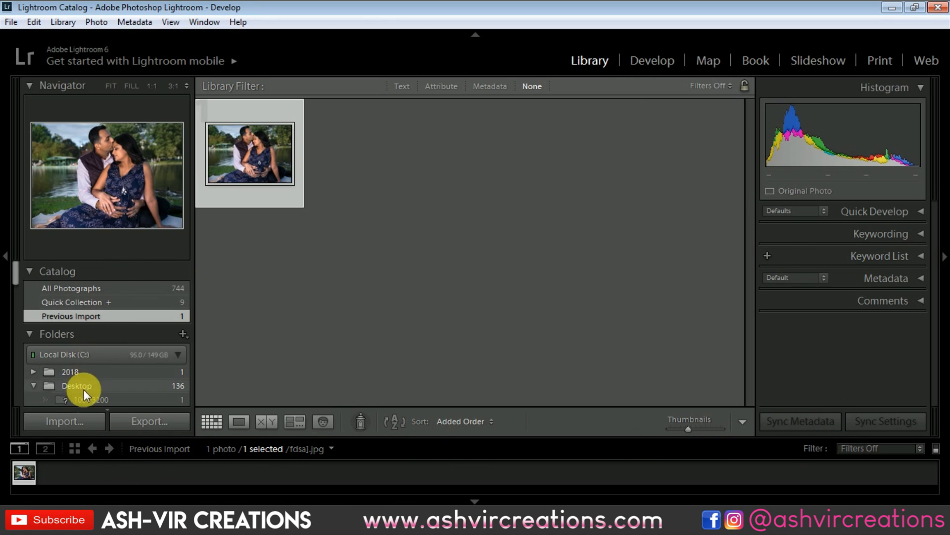
click(335, 445)
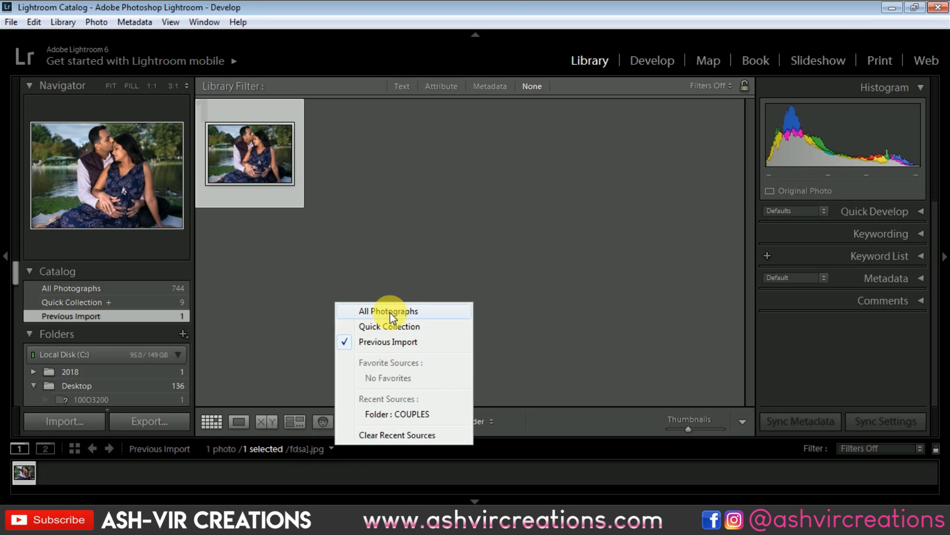
click(365, 310)
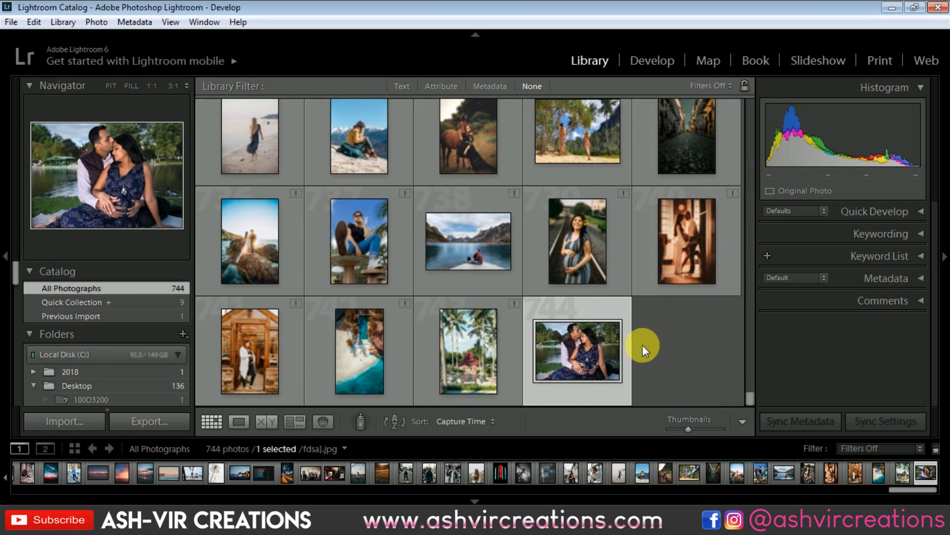
Try to open the photo of the beach couple under palm trees in Develop, and return to the Library.
scroll(402, 291, up, 3)
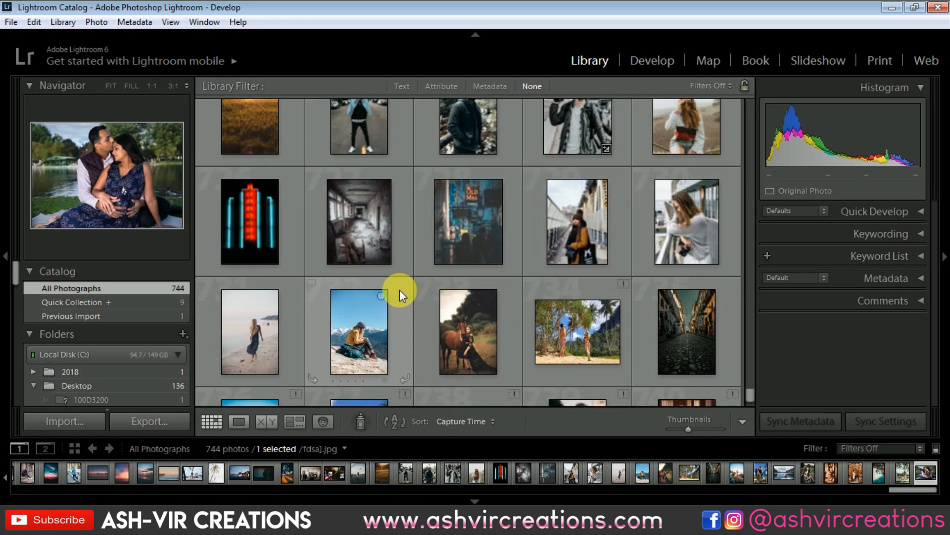
click(564, 328)
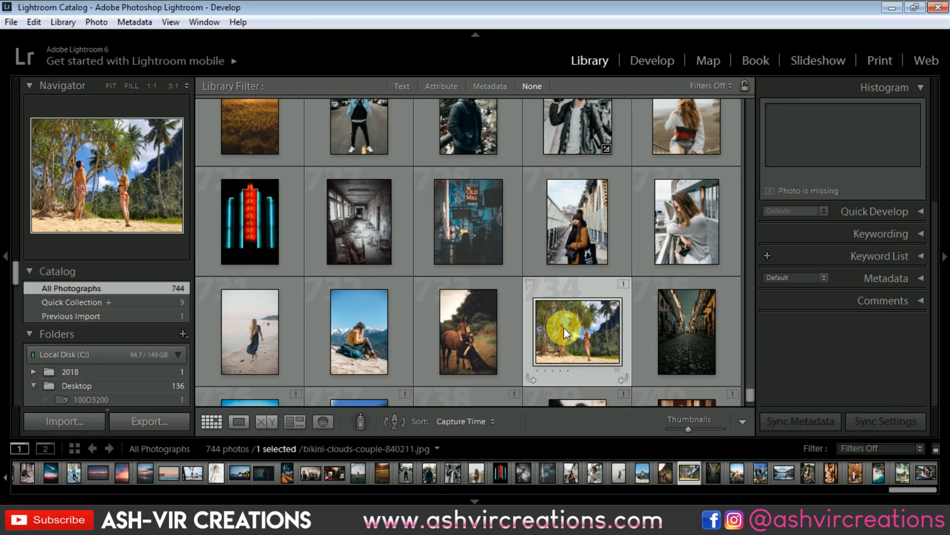
click(648, 60)
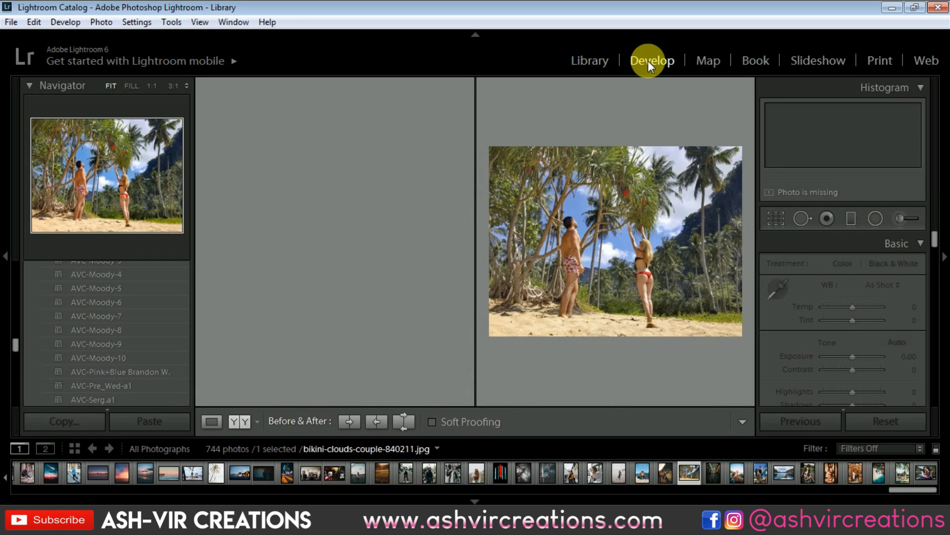
click(600, 59)
Test the AVC-Pre_Wed-a1 preset on the mountain lake photo in Develop and reset its settings.
scroll(552, 233, up, 10)
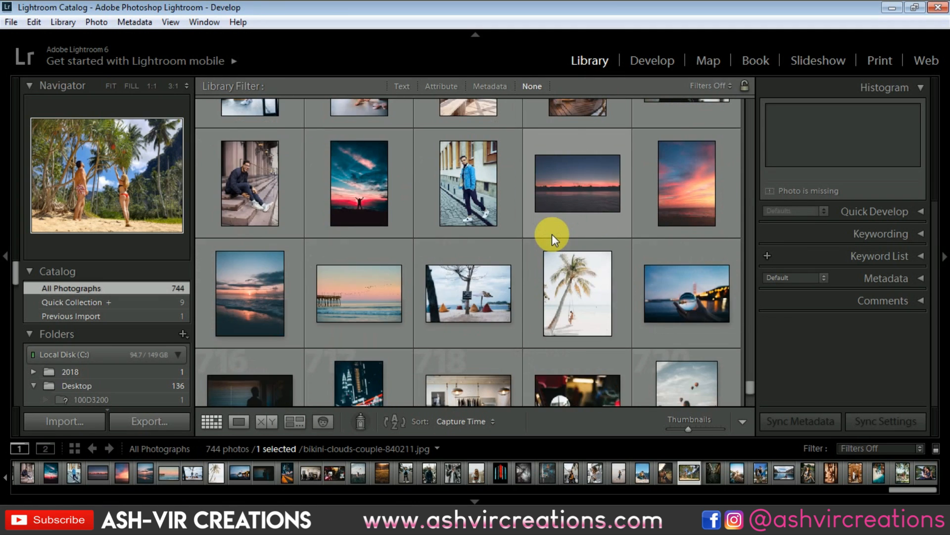
scroll(552, 234, up, 10)
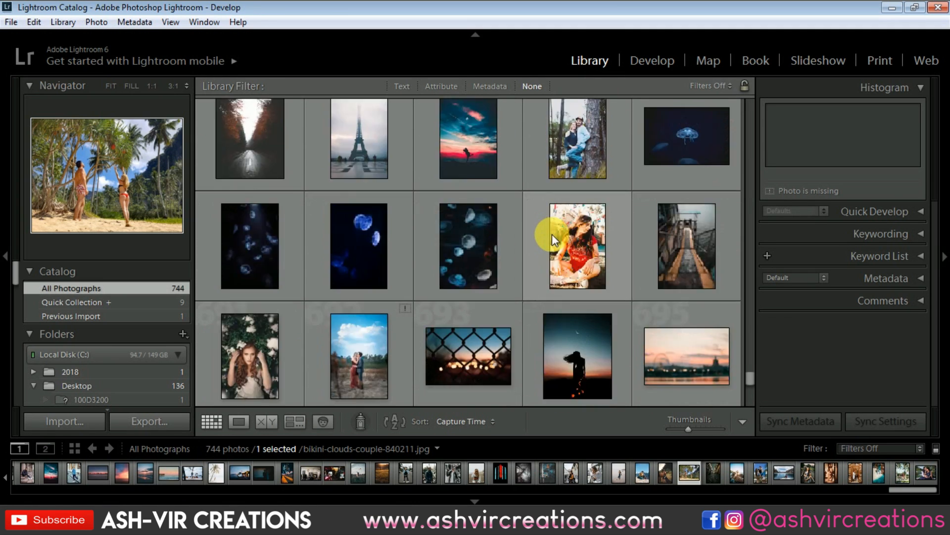
scroll(552, 234, up, 3)
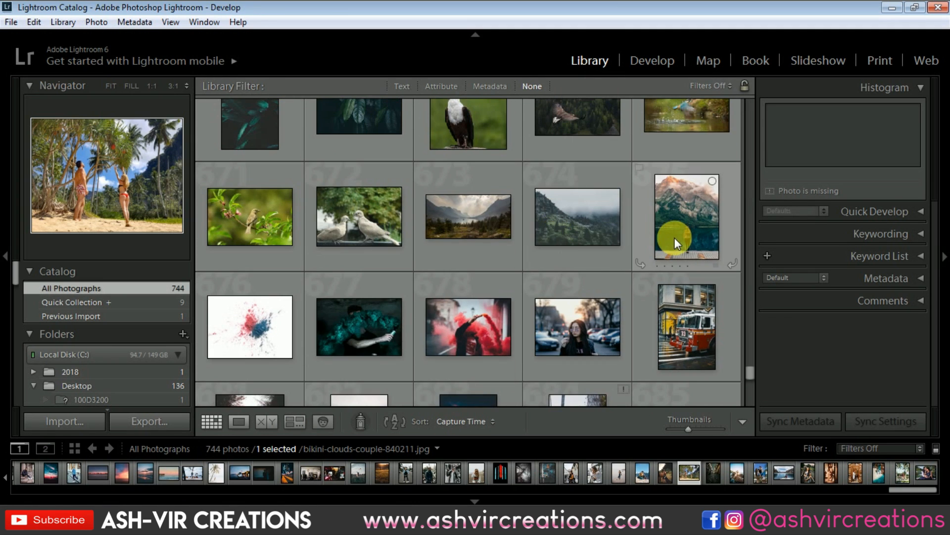
click(684, 203)
click(656, 60)
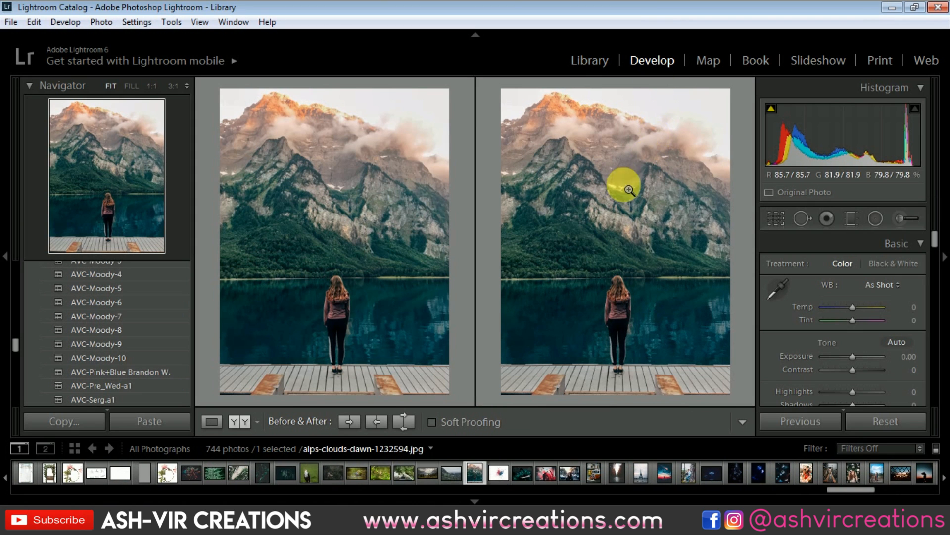
click(131, 386)
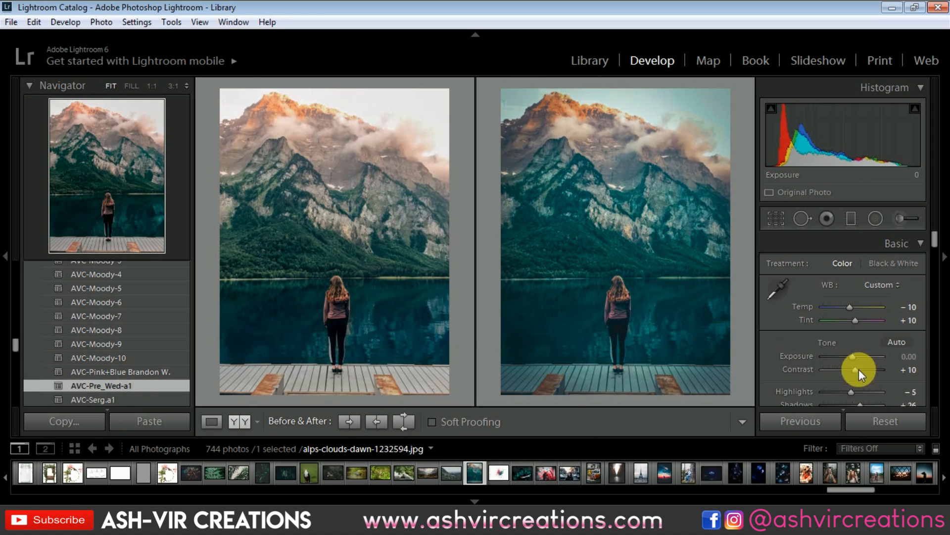
click(875, 416)
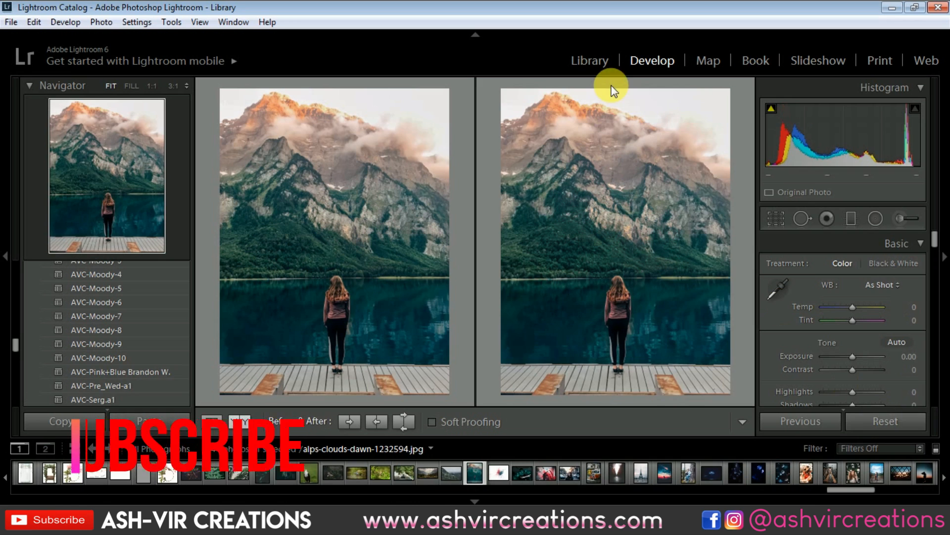
Look through the Library grid for another photo to test the preset on.
click(585, 58)
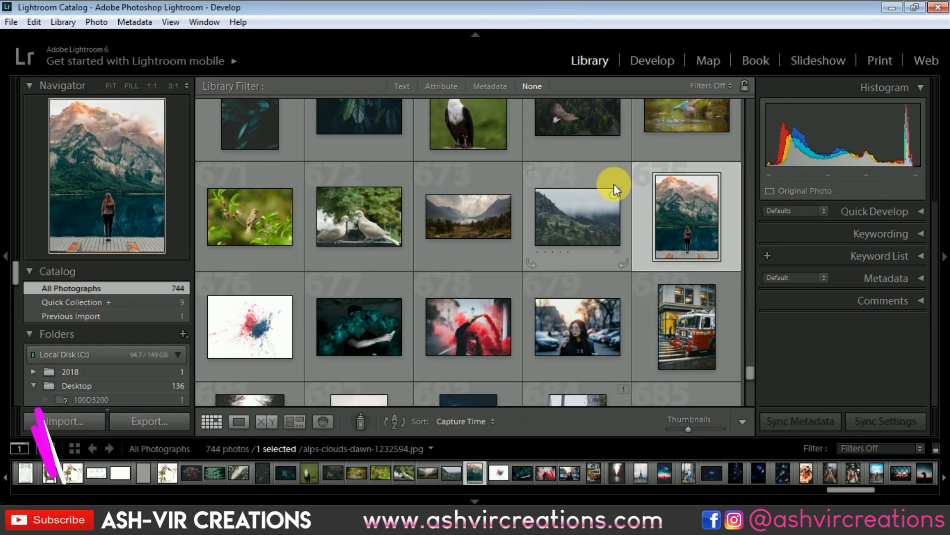
scroll(574, 172, up, 10)
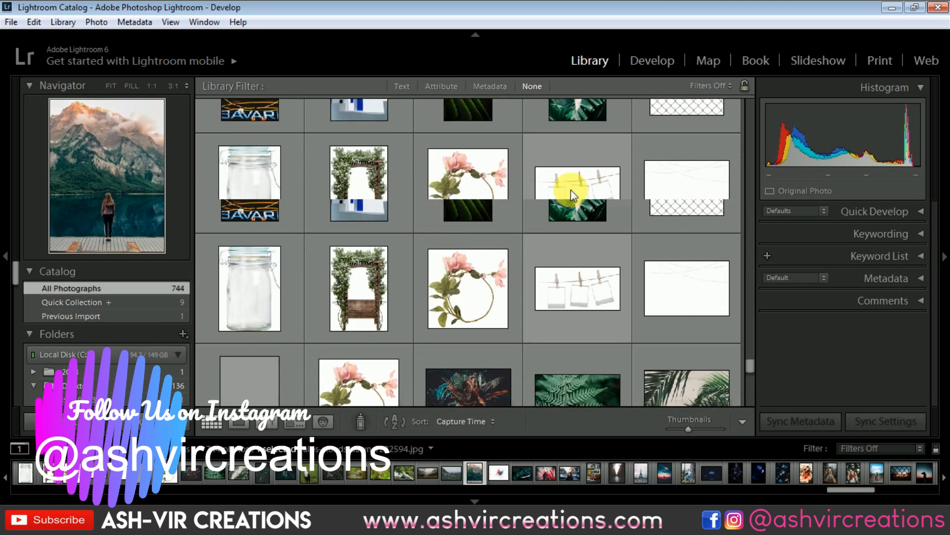
scroll(569, 188, up, 8)
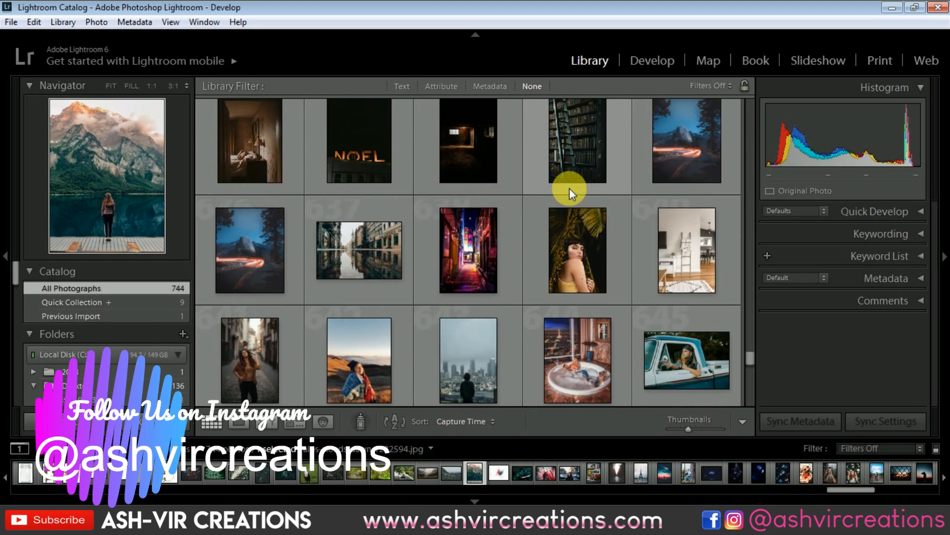
scroll(570, 188, up, 10)
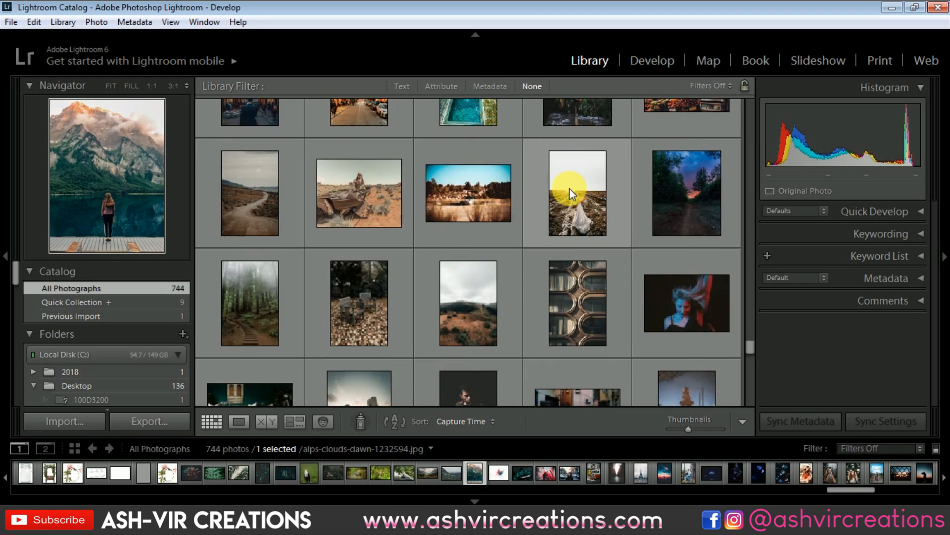
scroll(570, 188, up, 10)
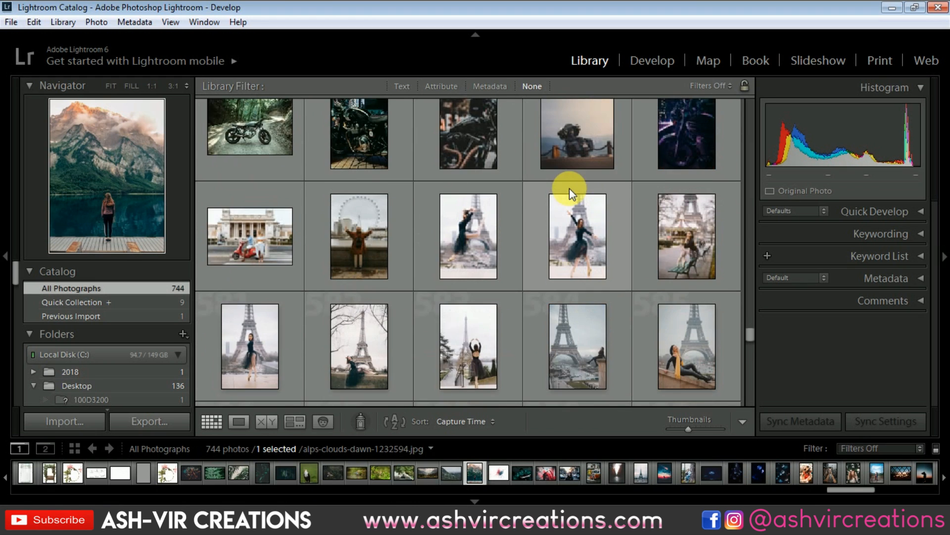
scroll(570, 188, up, 2)
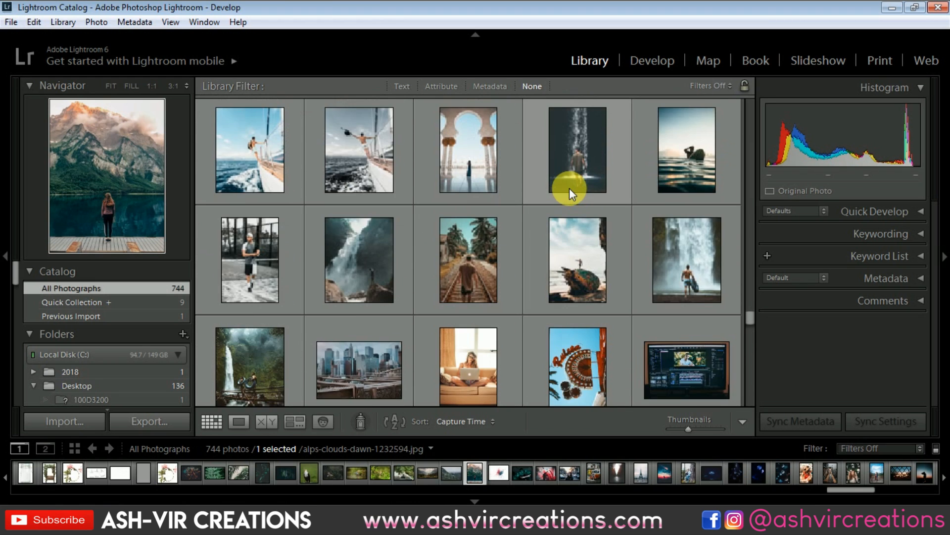
scroll(569, 187, down, 3)
scroll(570, 188, up, 5)
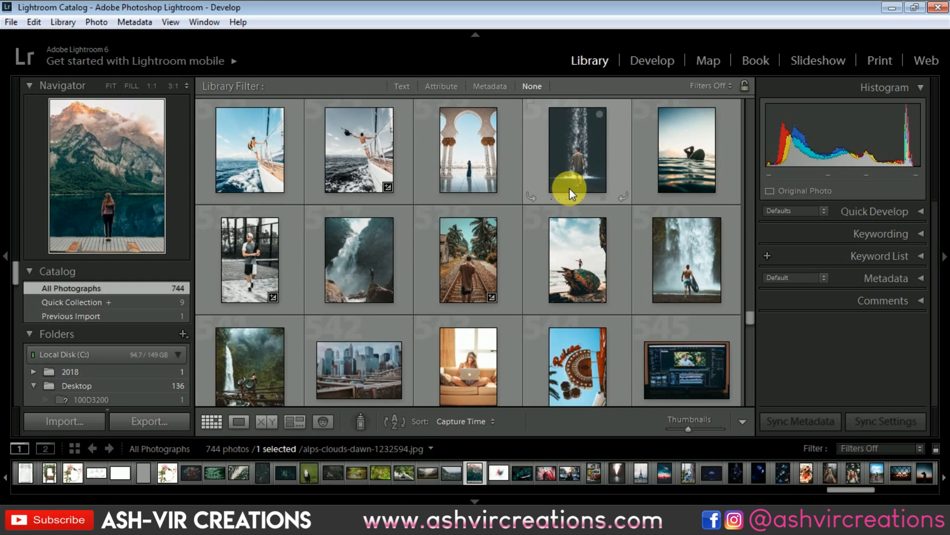
scroll(570, 188, up, 5)
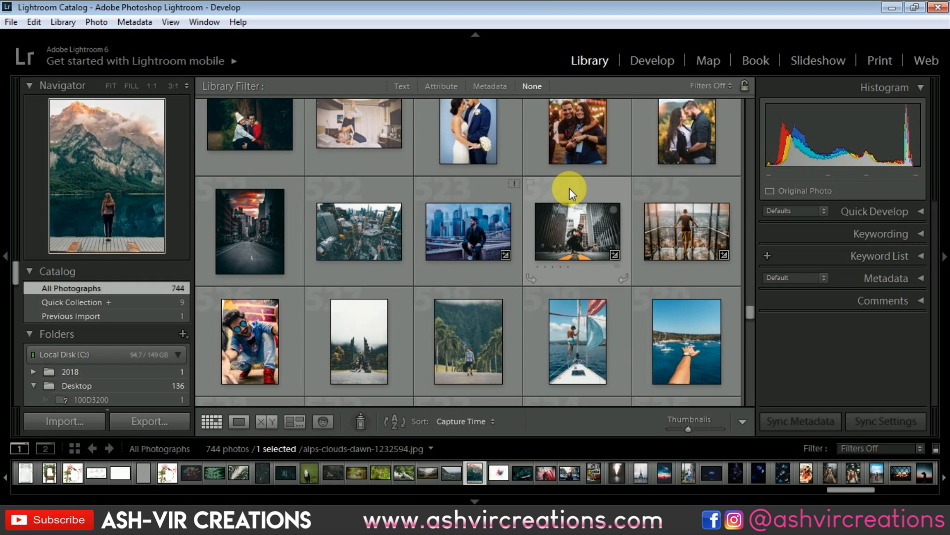
scroll(608, 133, up, 2)
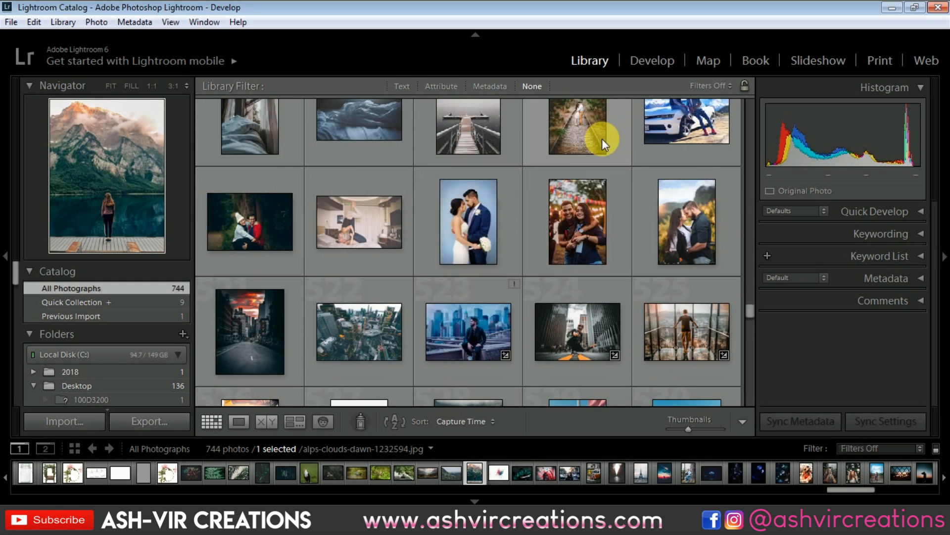
scroll(598, 224, up, 2)
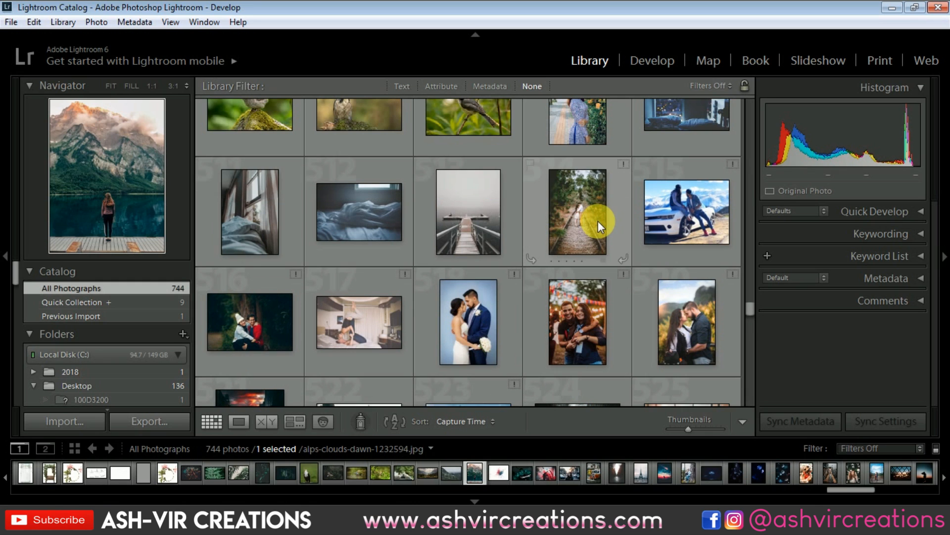
scroll(598, 224, up, 4)
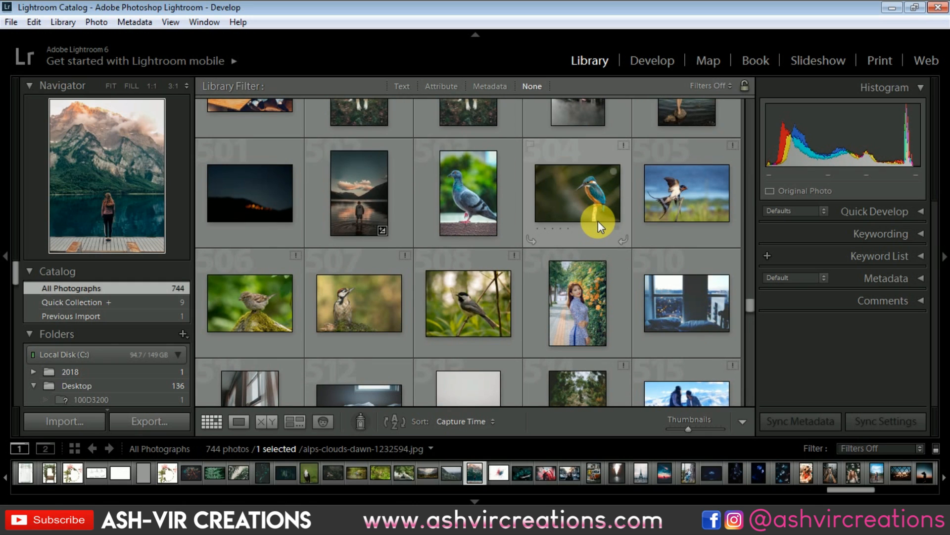
scroll(598, 221, up, 3)
scroll(598, 220, up, 2)
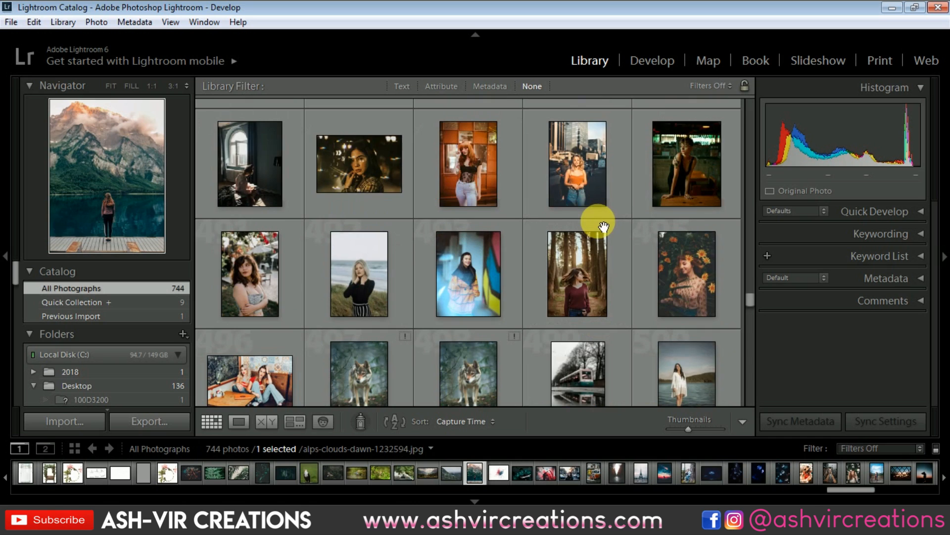
scroll(598, 221, up, 2)
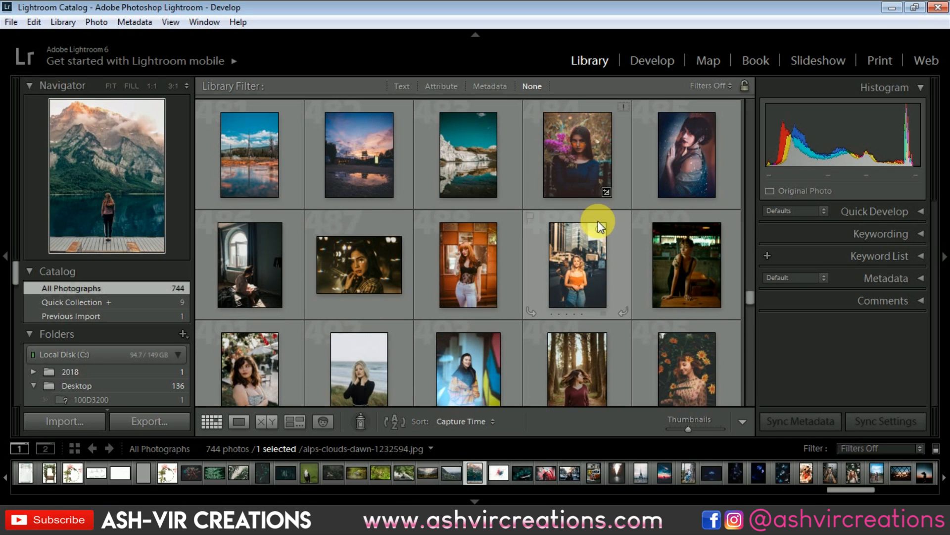
scroll(597, 221, up, 3)
scroll(597, 221, down, 3)
scroll(600, 226, down, 2)
scroll(601, 217, down, 1)
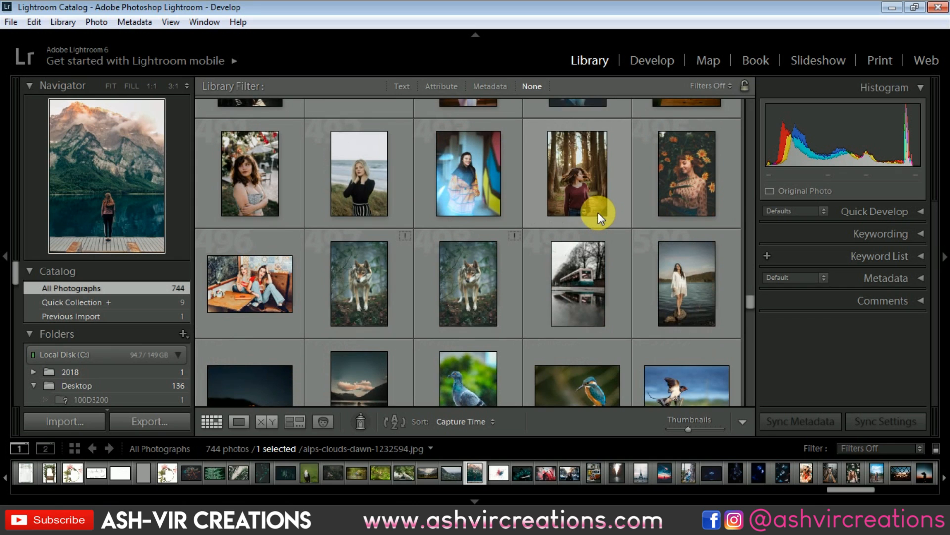
scroll(598, 213, up, 8)
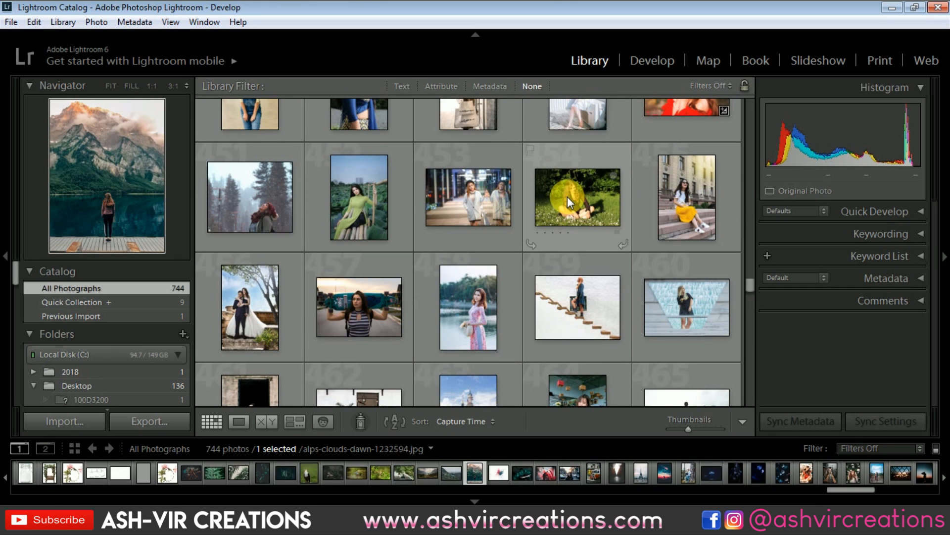
Test the AVC-Pre_Wed-a1 preset on the wedding couple photo in Develop and reset its settings.
click(253, 291)
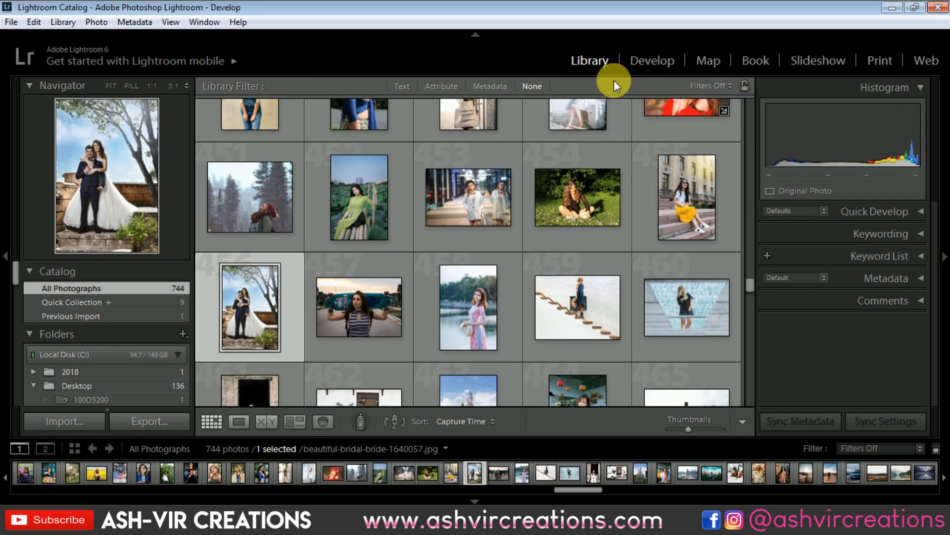
click(644, 60)
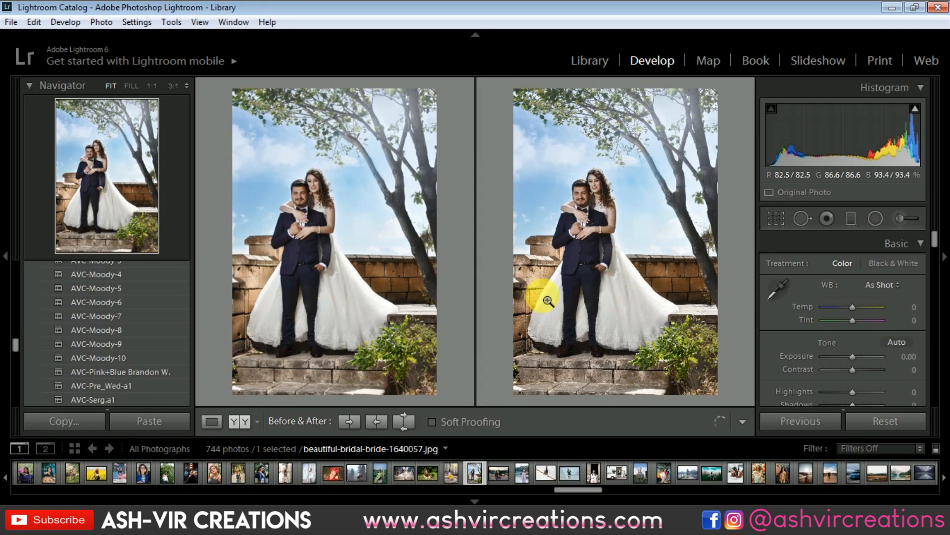
click(123, 384)
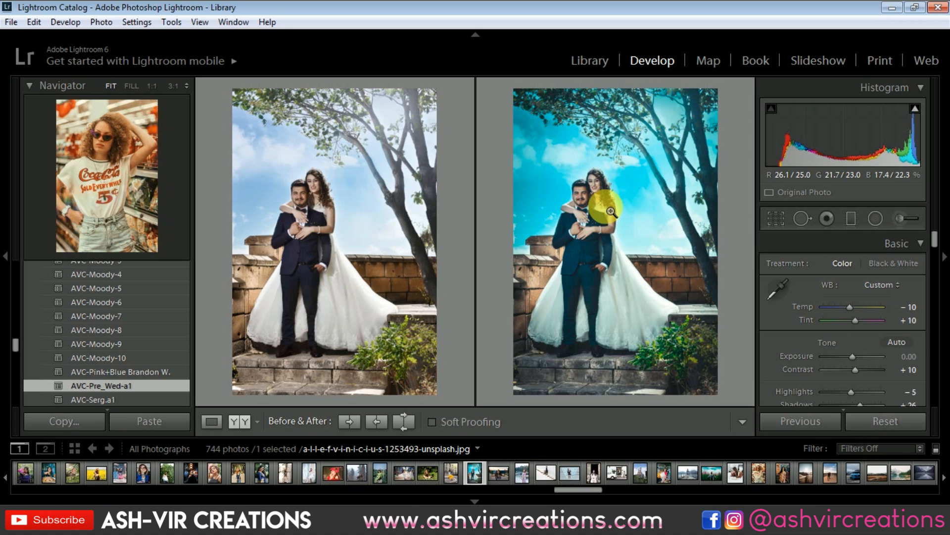
click(897, 418)
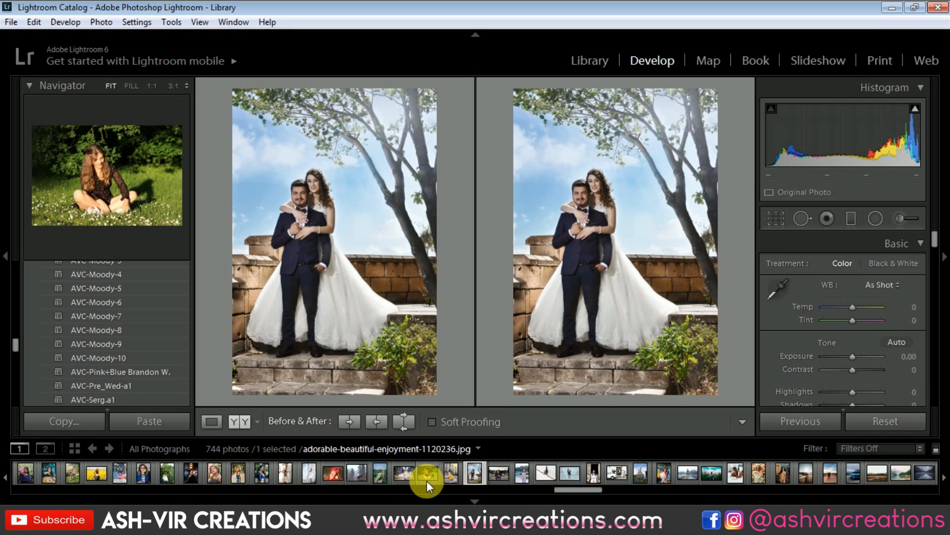
Test the AVC-Pre_Wed-a1 preset on the photo of the woman sitting on the flowery grass and reset its settings.
click(427, 474)
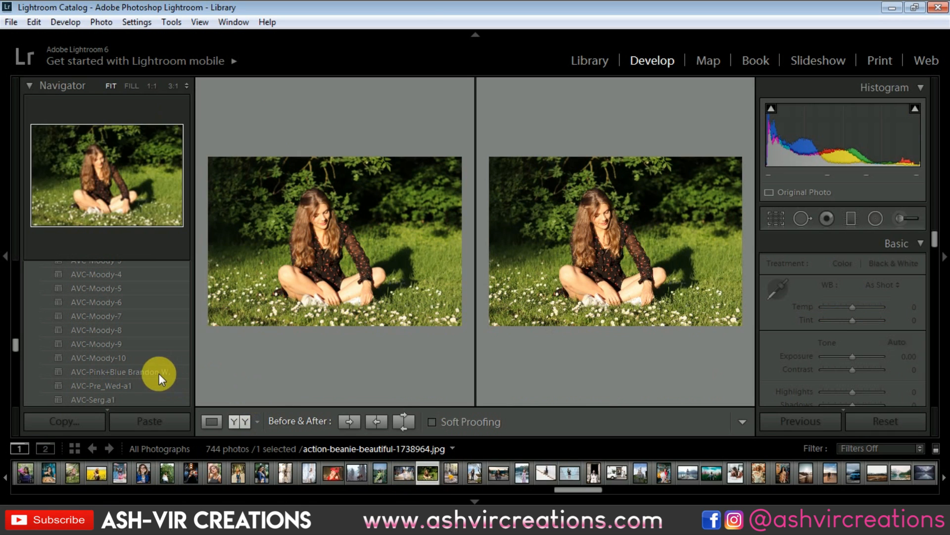
click(117, 384)
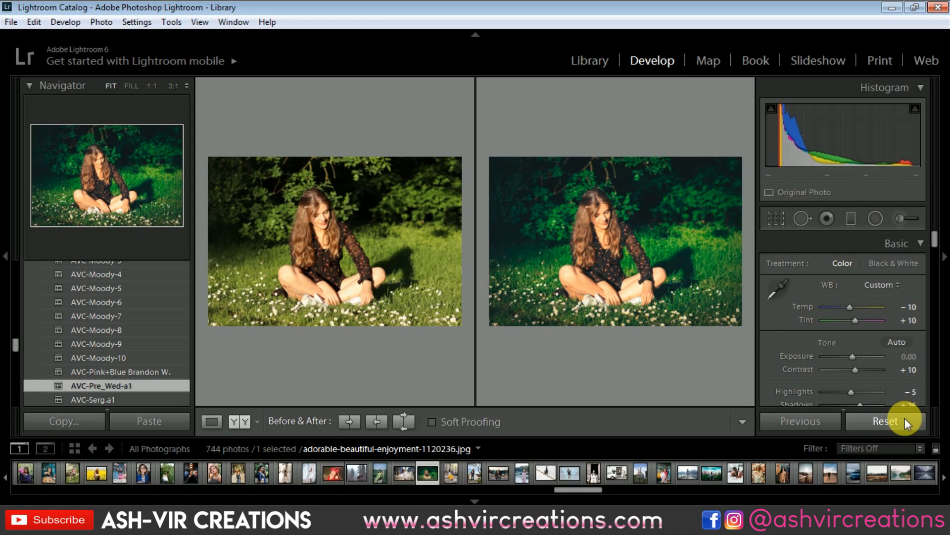
click(885, 421)
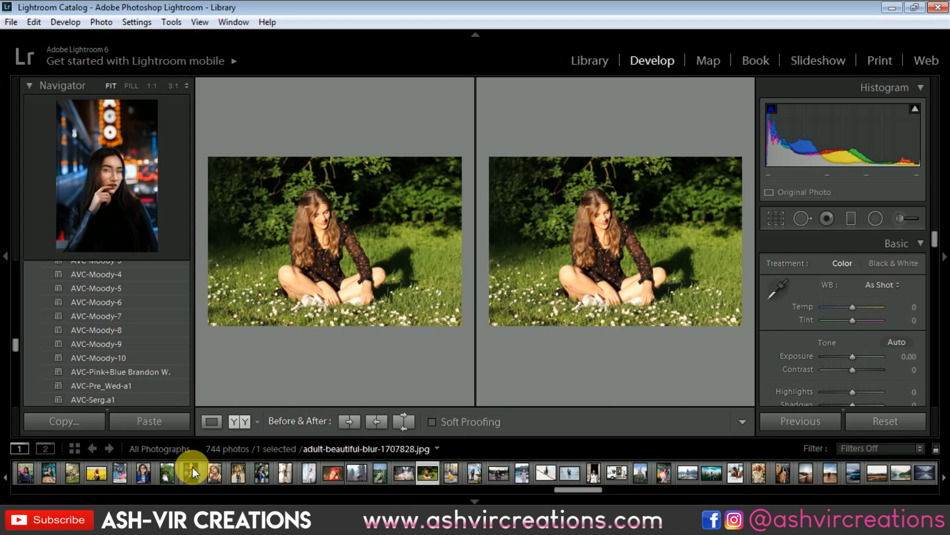
Test the AVC-Pre_Wed-a1 preset on the photo of the girl reading on the wooden cart and reset its settings.
click(71, 470)
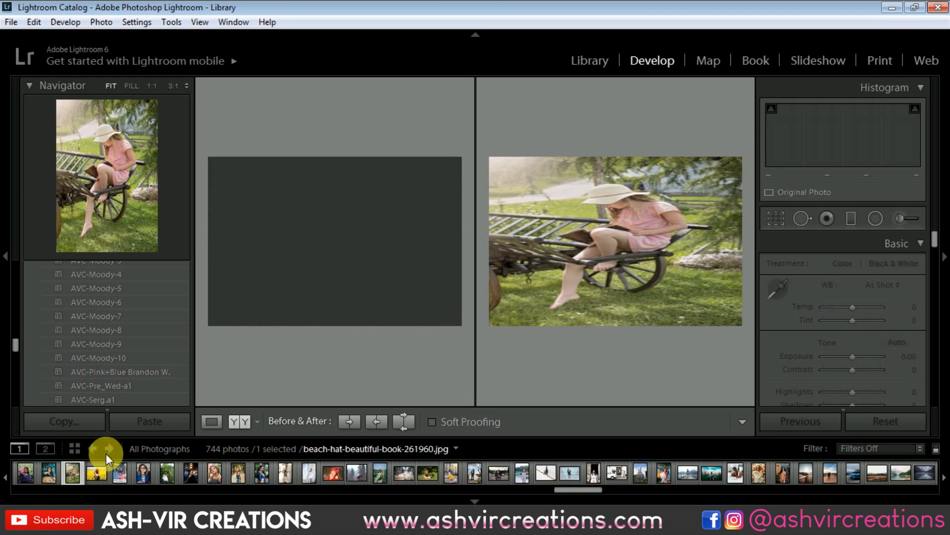
click(140, 387)
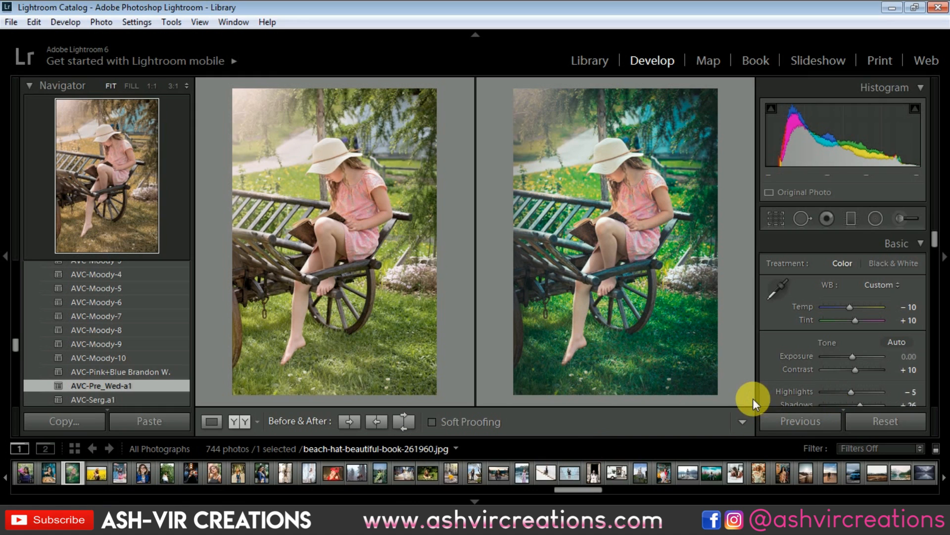
click(878, 420)
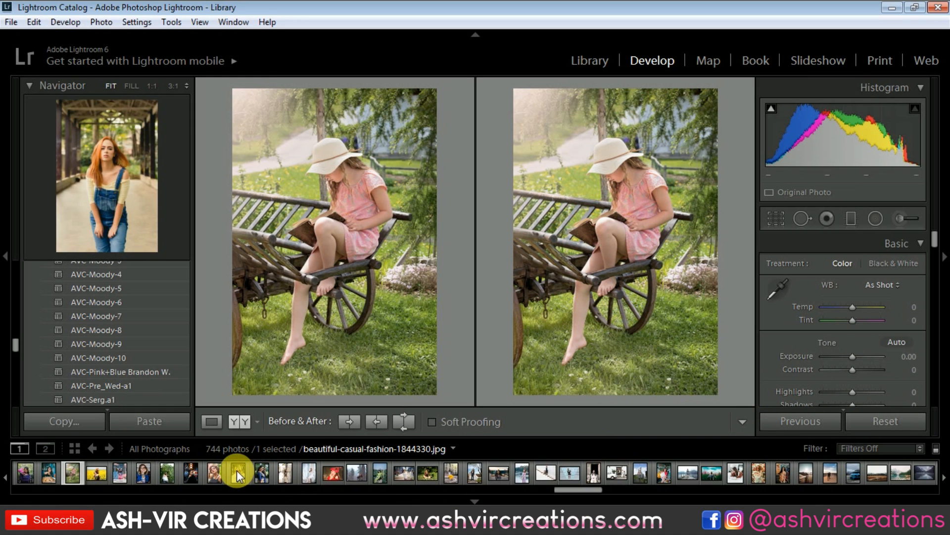
Test the AVC-Pre_Wed-a1 preset on the photo of the red-haired woman in denim overalls and reset its settings.
click(236, 470)
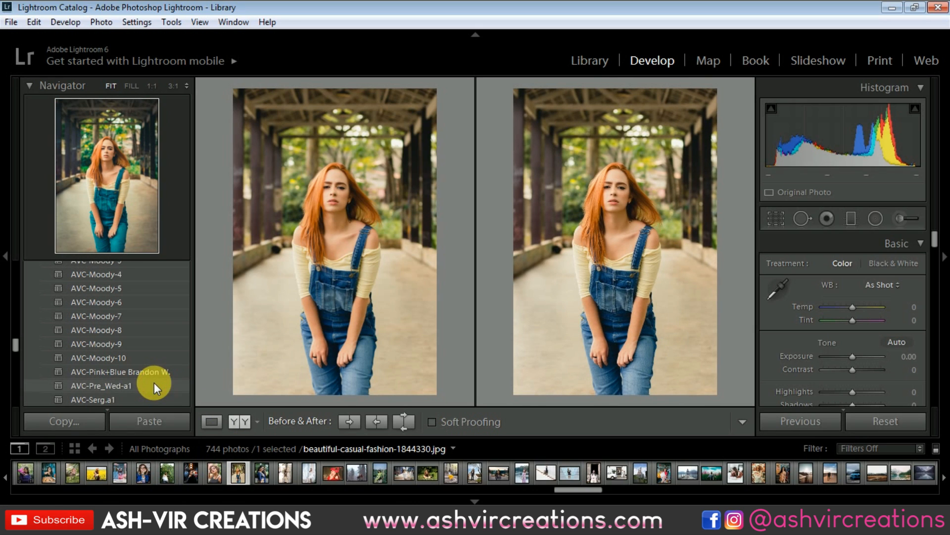
click(154, 383)
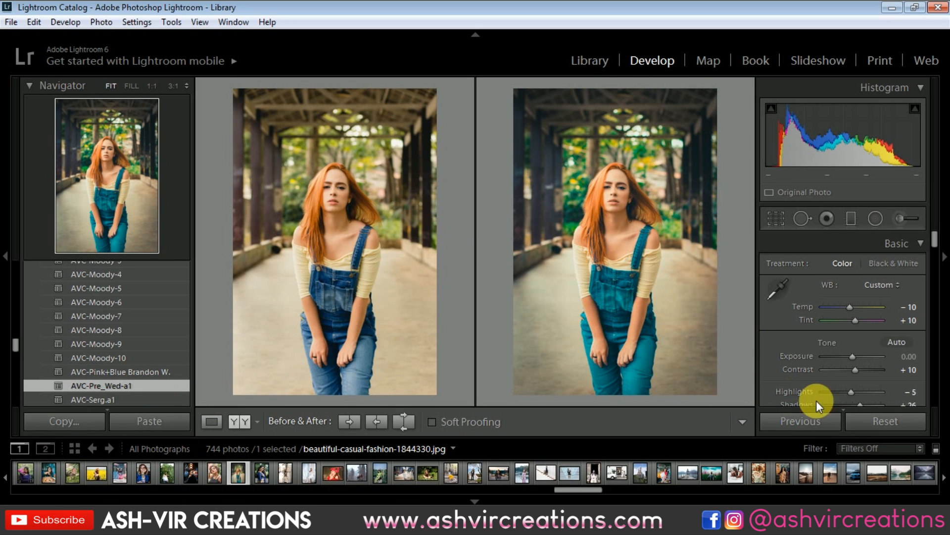
click(869, 418)
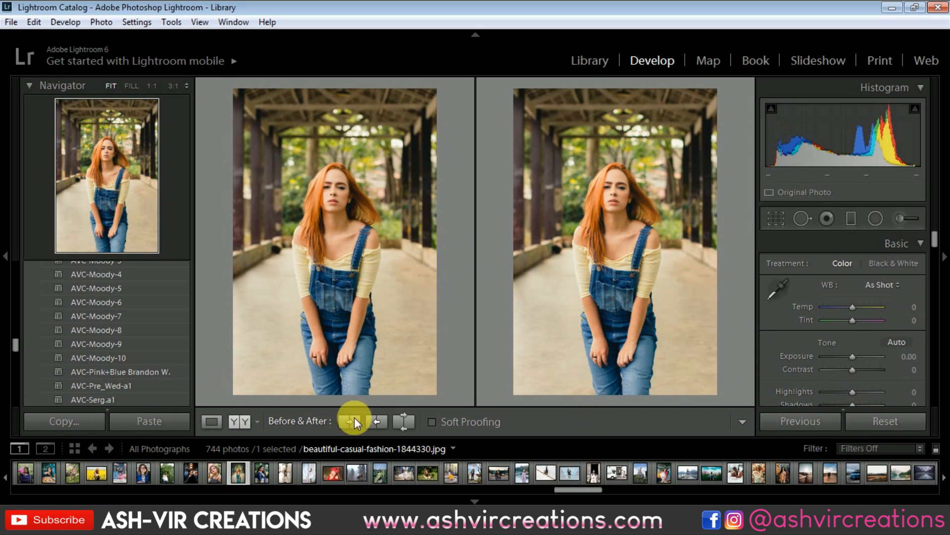
Apply the AVC-Pre_Wed-a1 preset to the night portrait of the woman with glasses in front of neon lights.
click(187, 470)
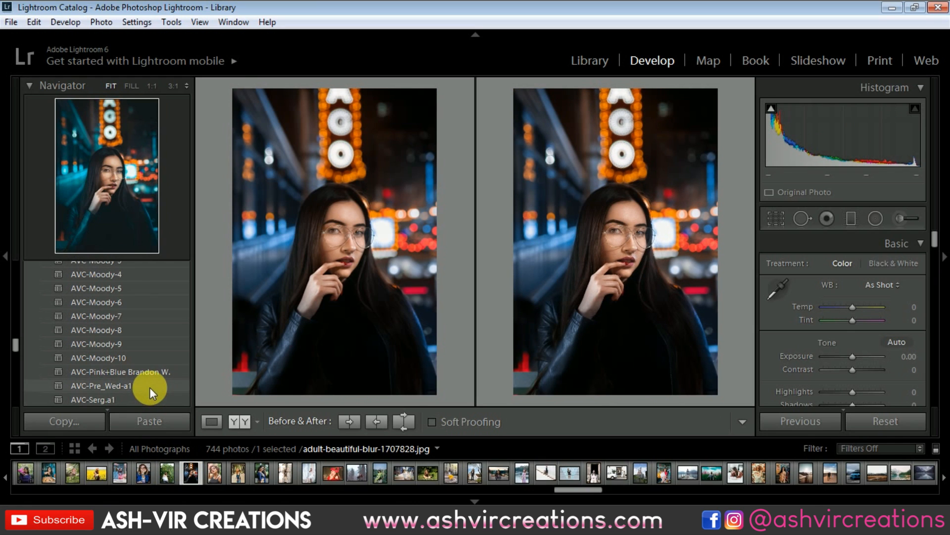
click(149, 387)
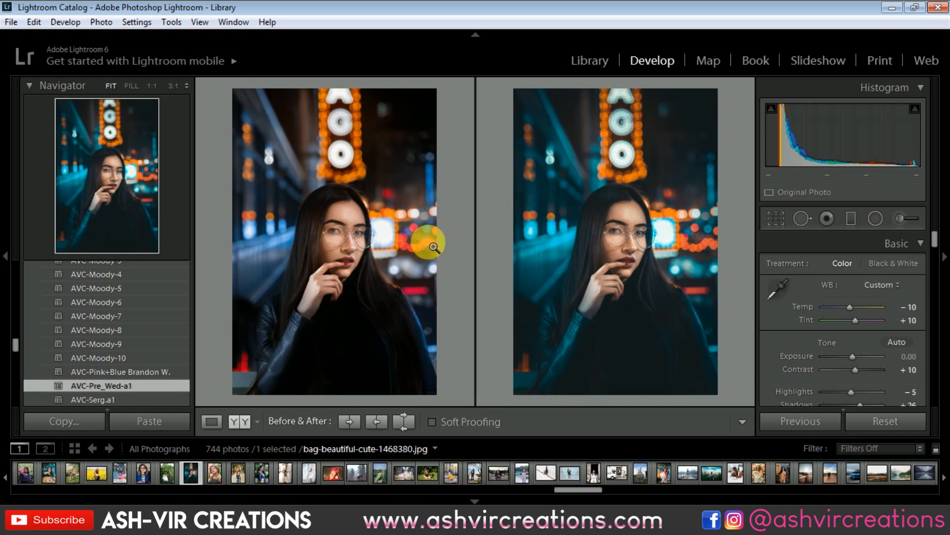